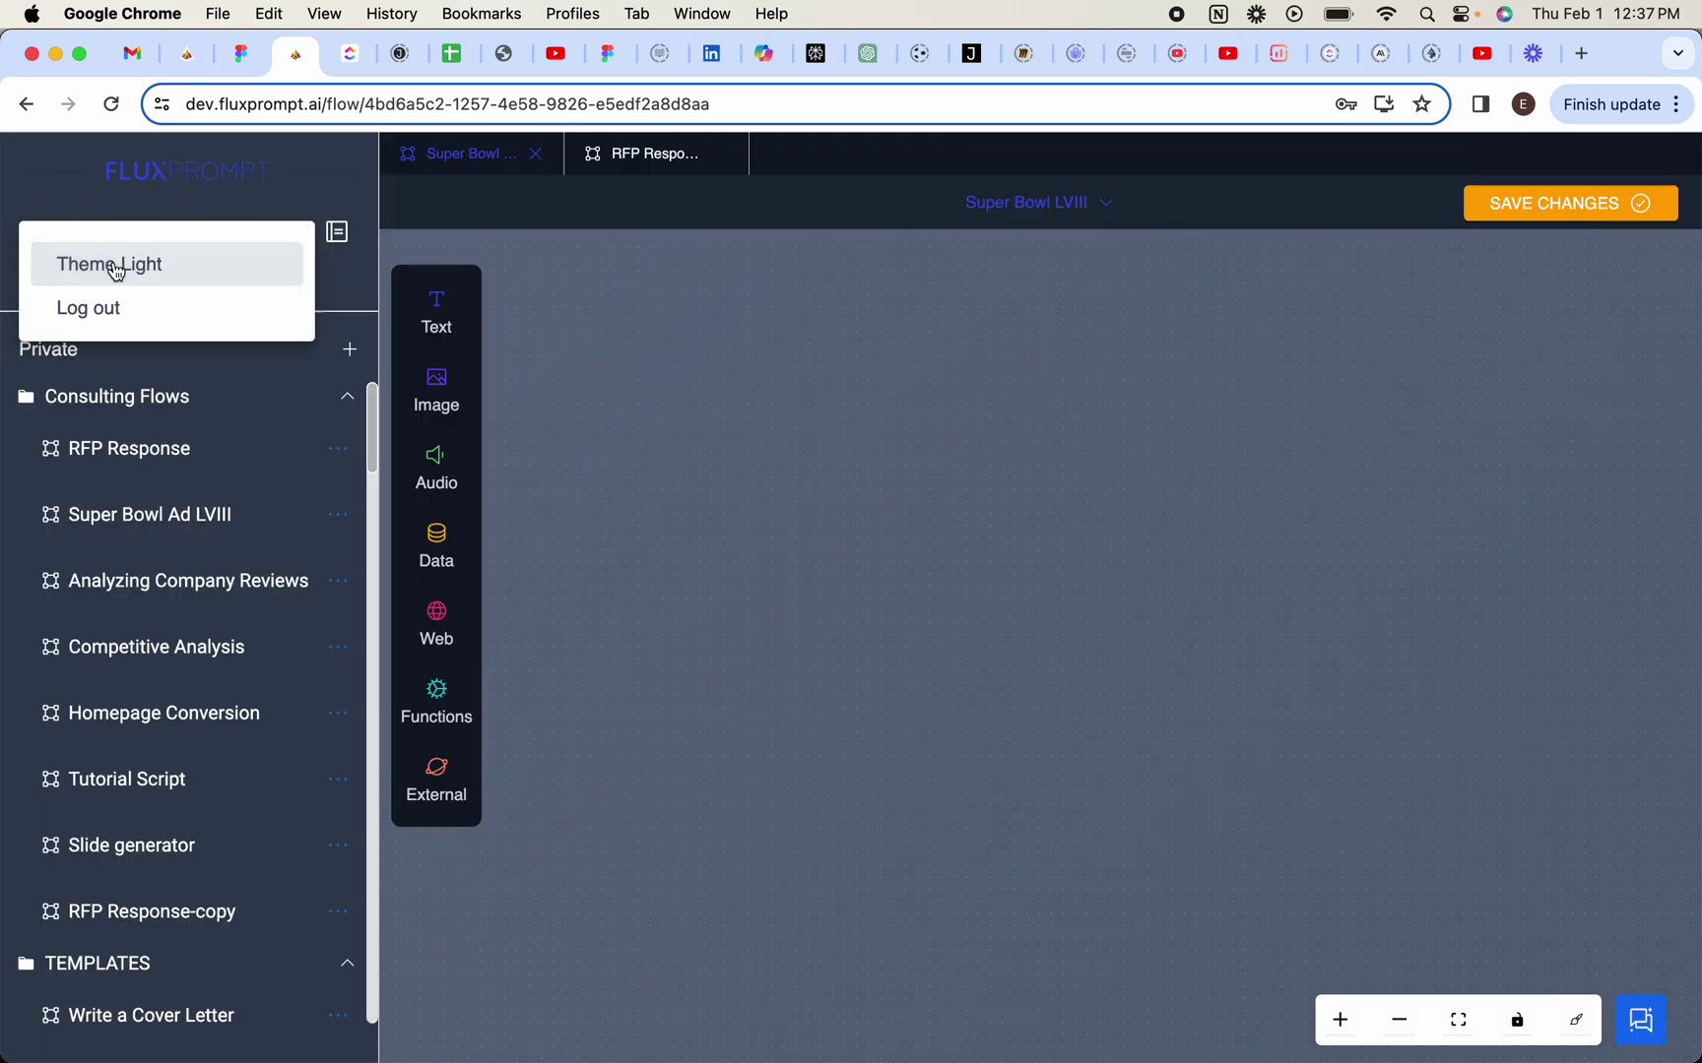
# Switch the interface to the light theme, and collapse and reopen the sidebar
pyautogui.click(116, 271)
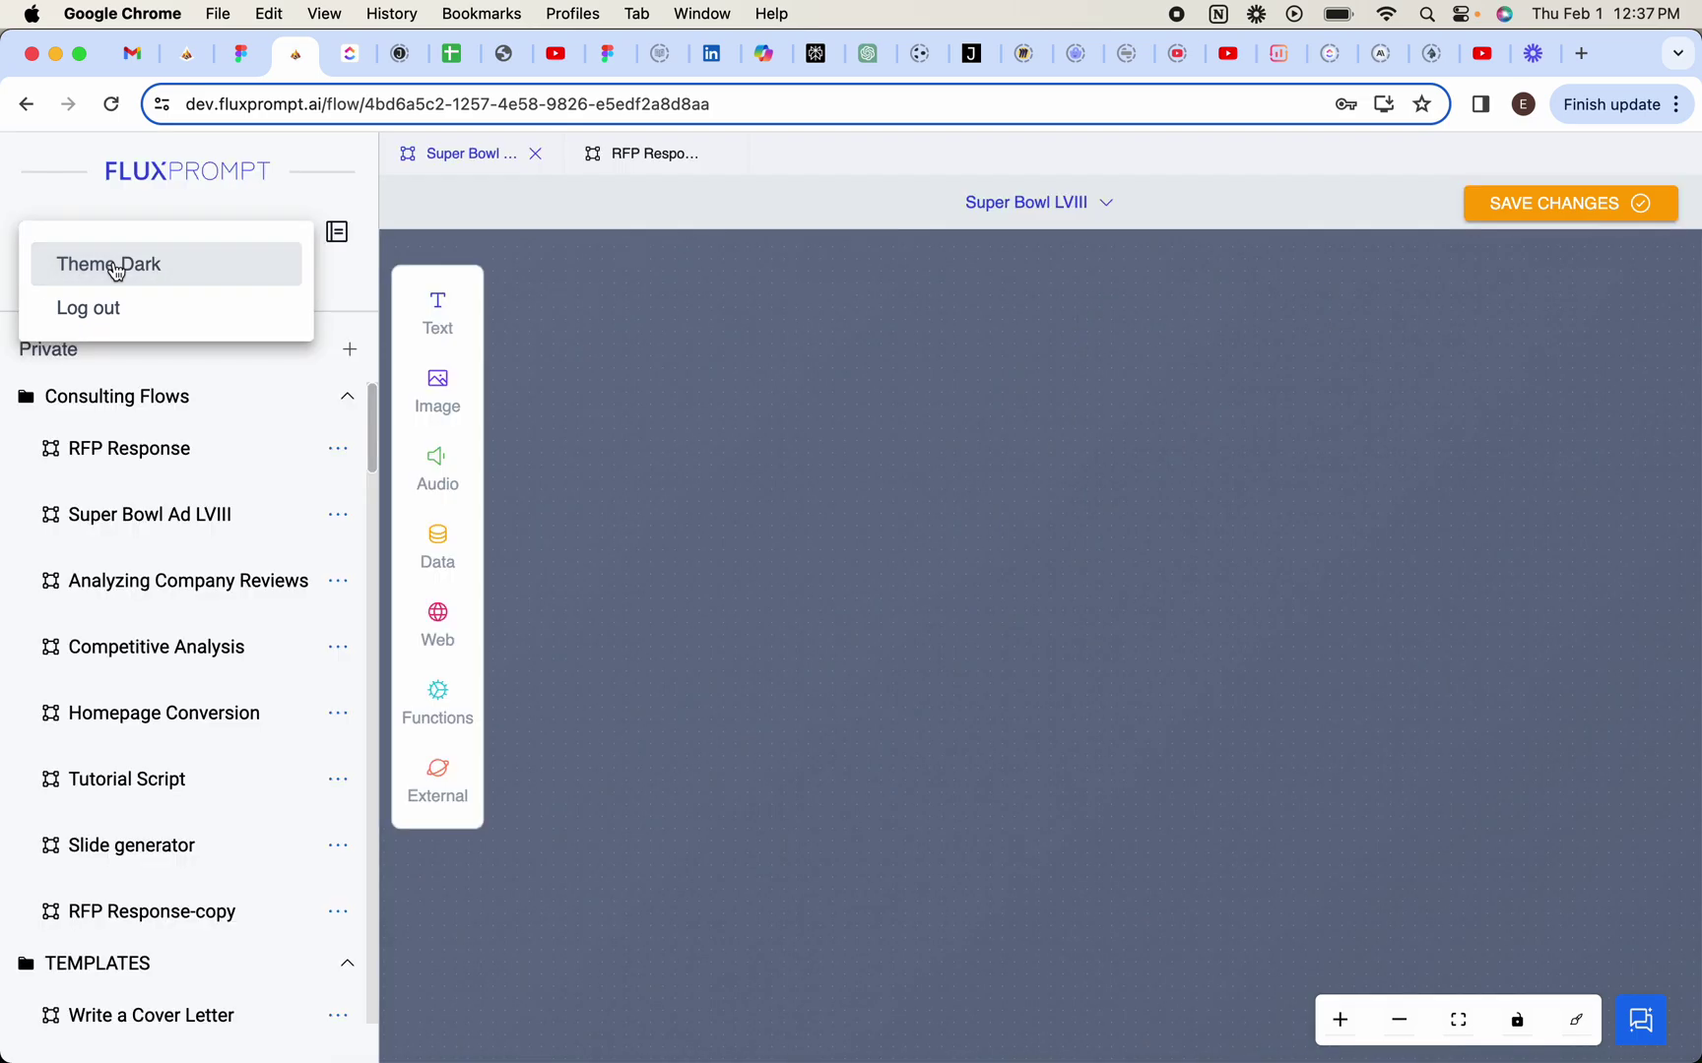
pyautogui.click(338, 234)
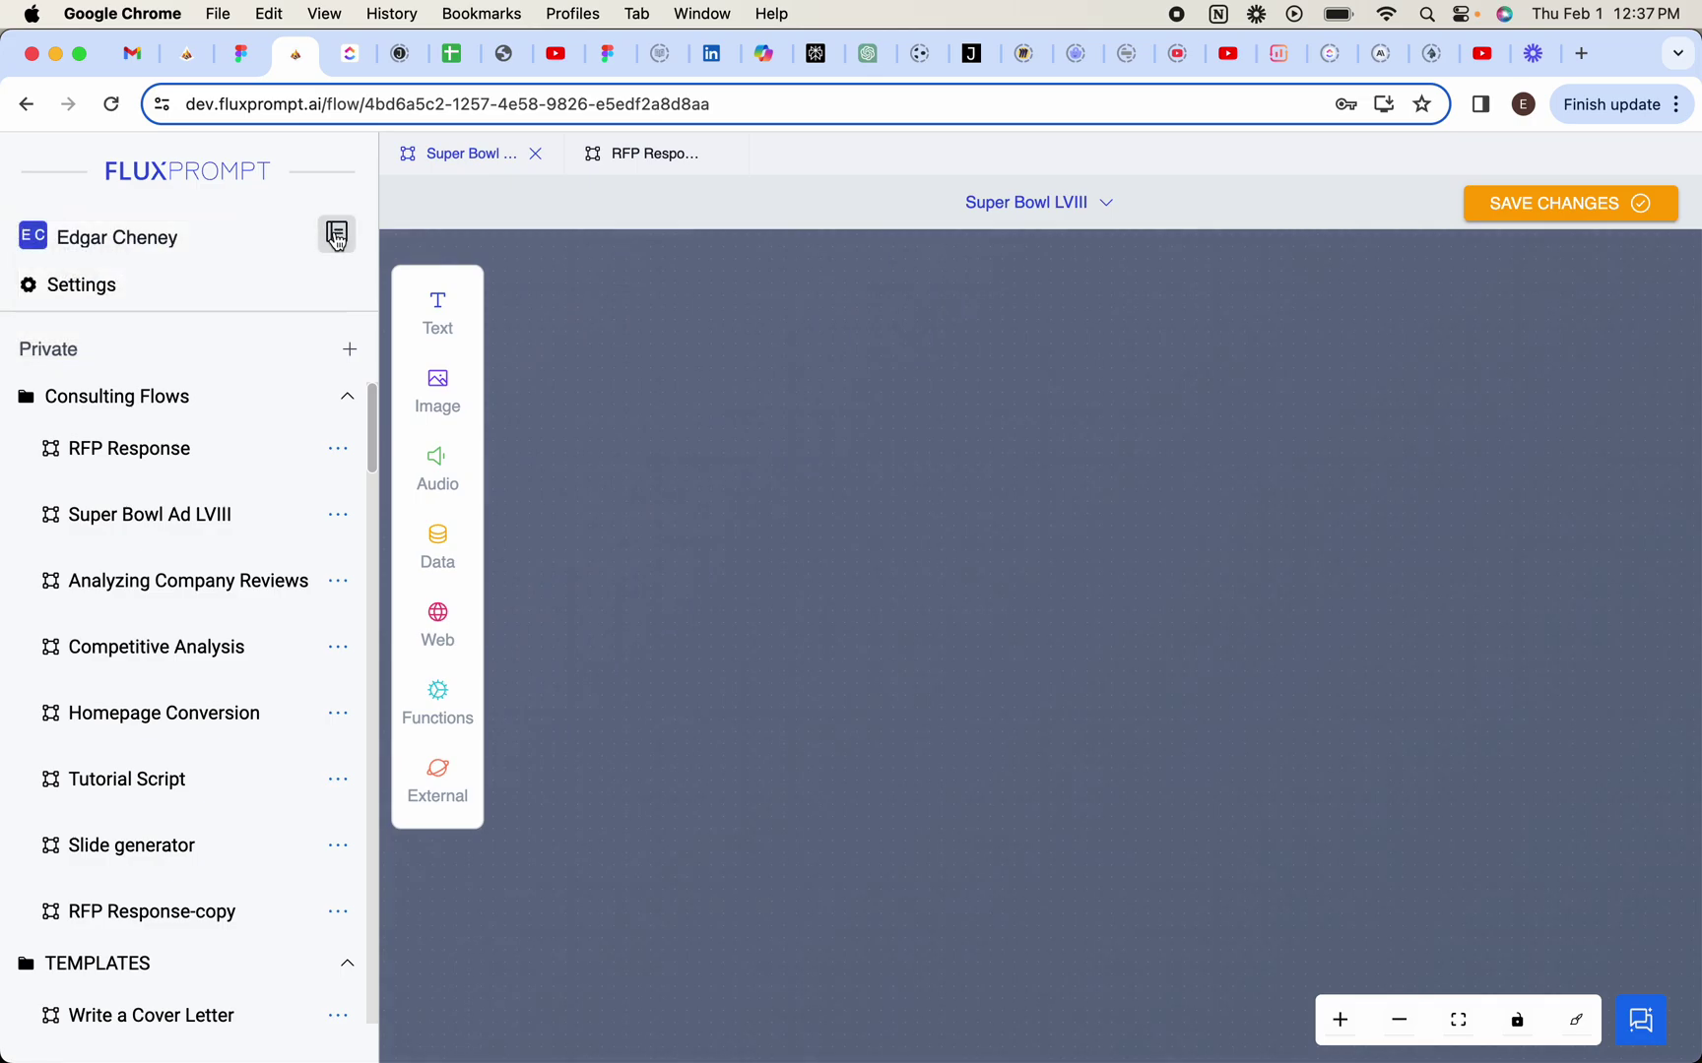
pyautogui.click(336, 236)
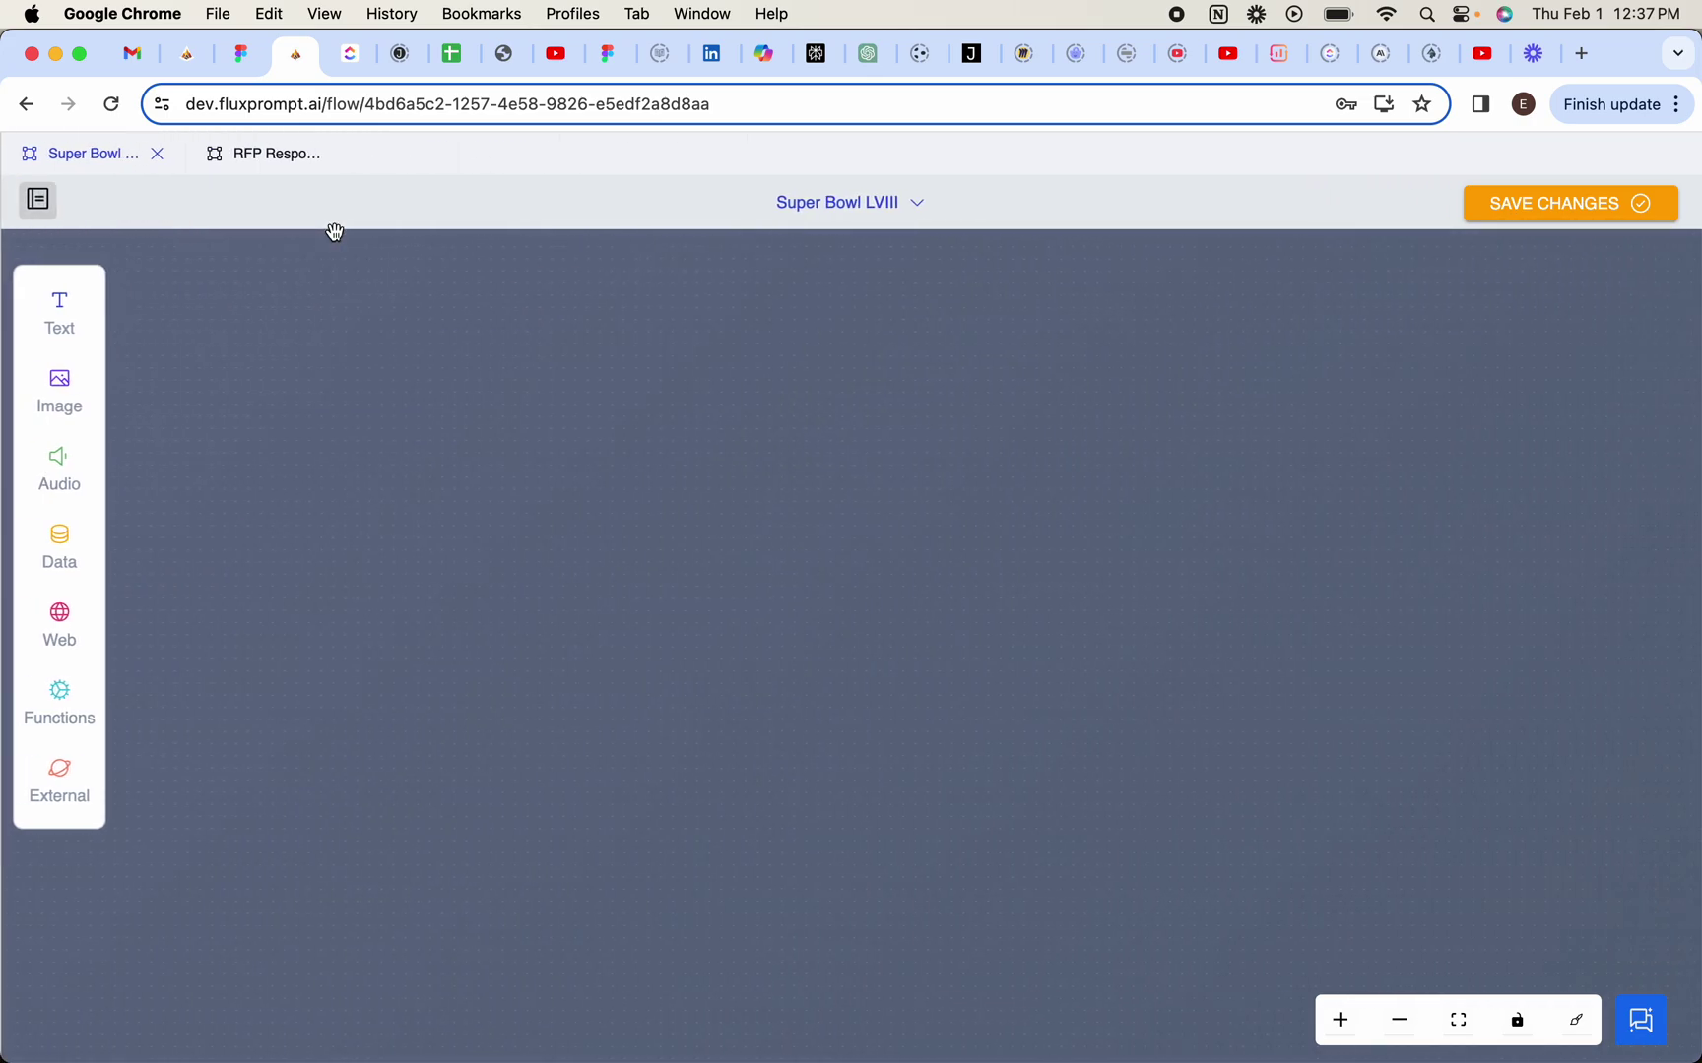
pyautogui.click(38, 202)
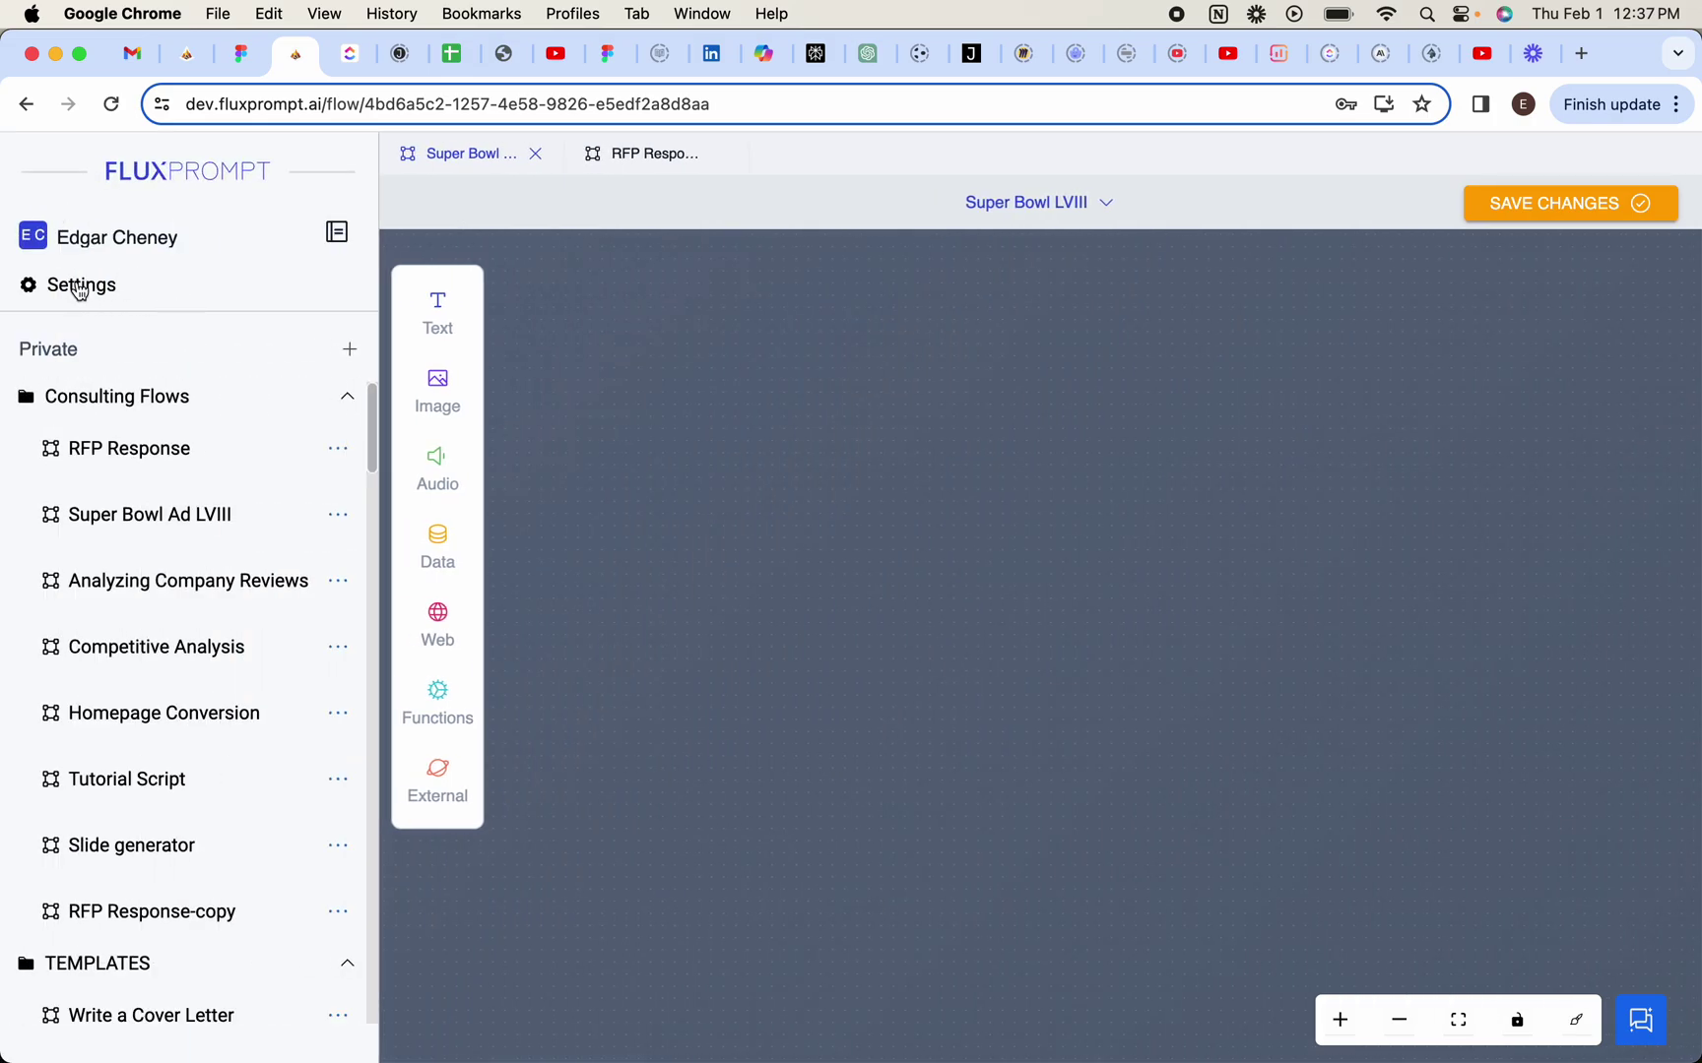
# Look through the profile, billing and Ai configuration sections of the account settings
pyautogui.click(78, 286)
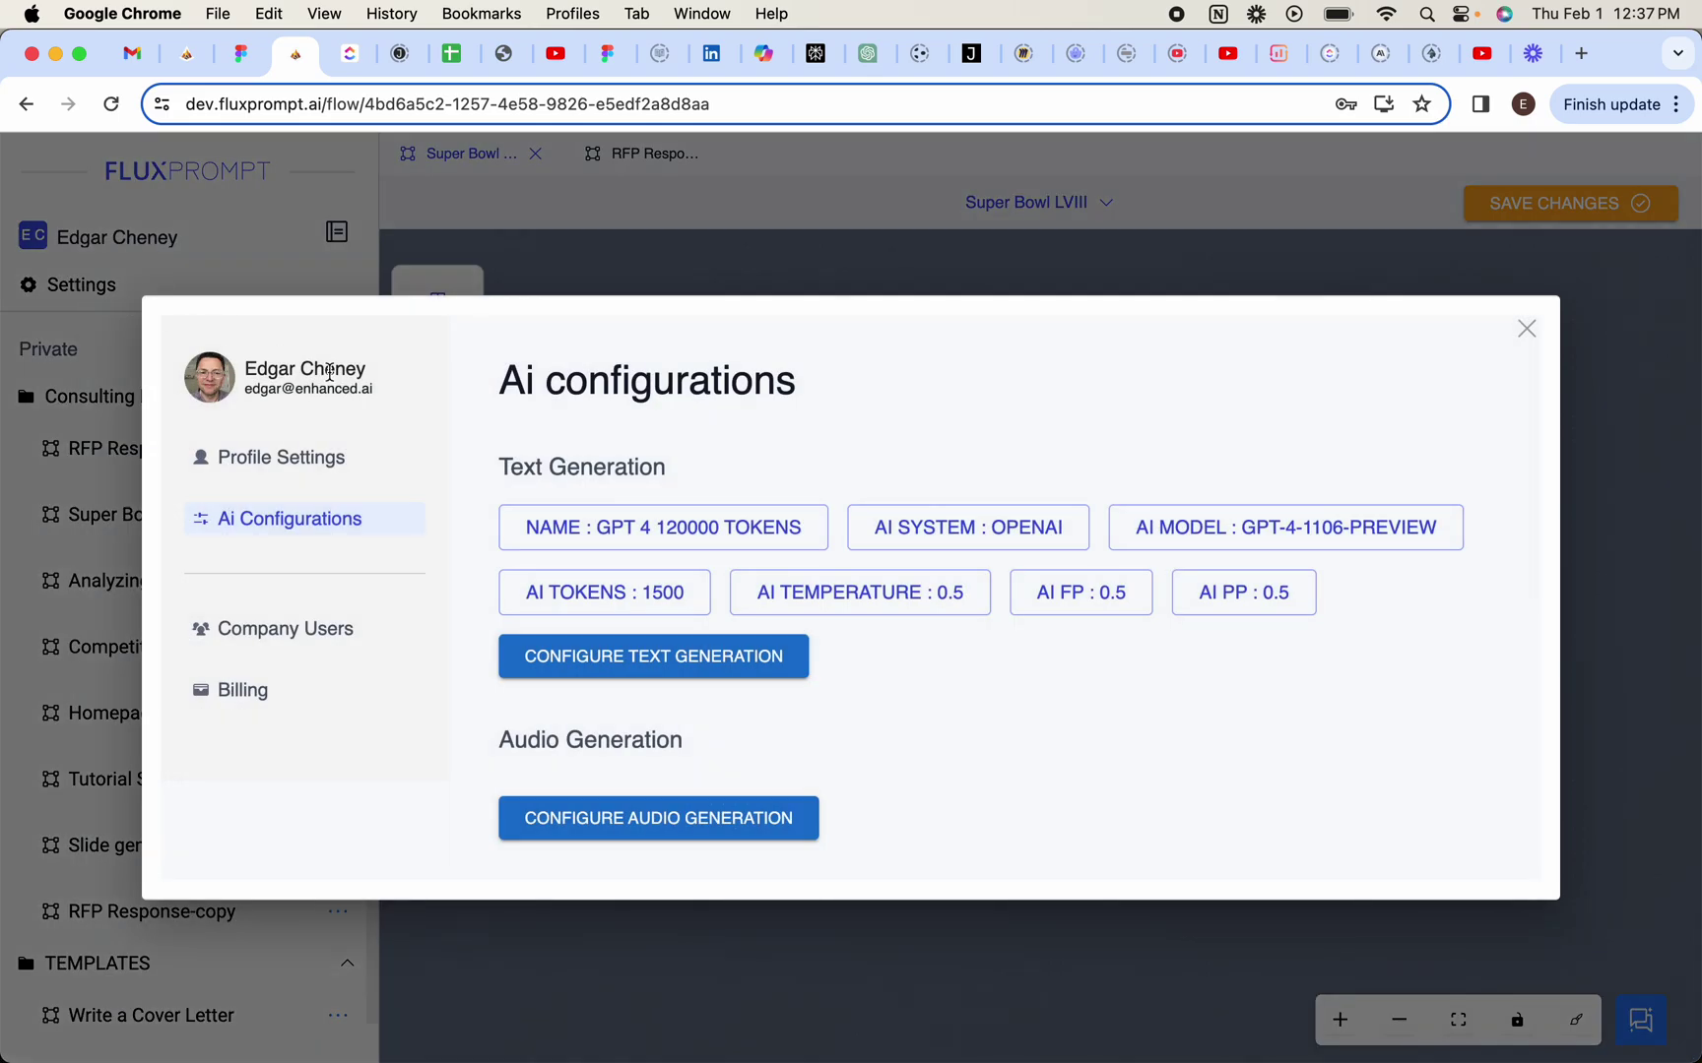
pyautogui.click(276, 459)
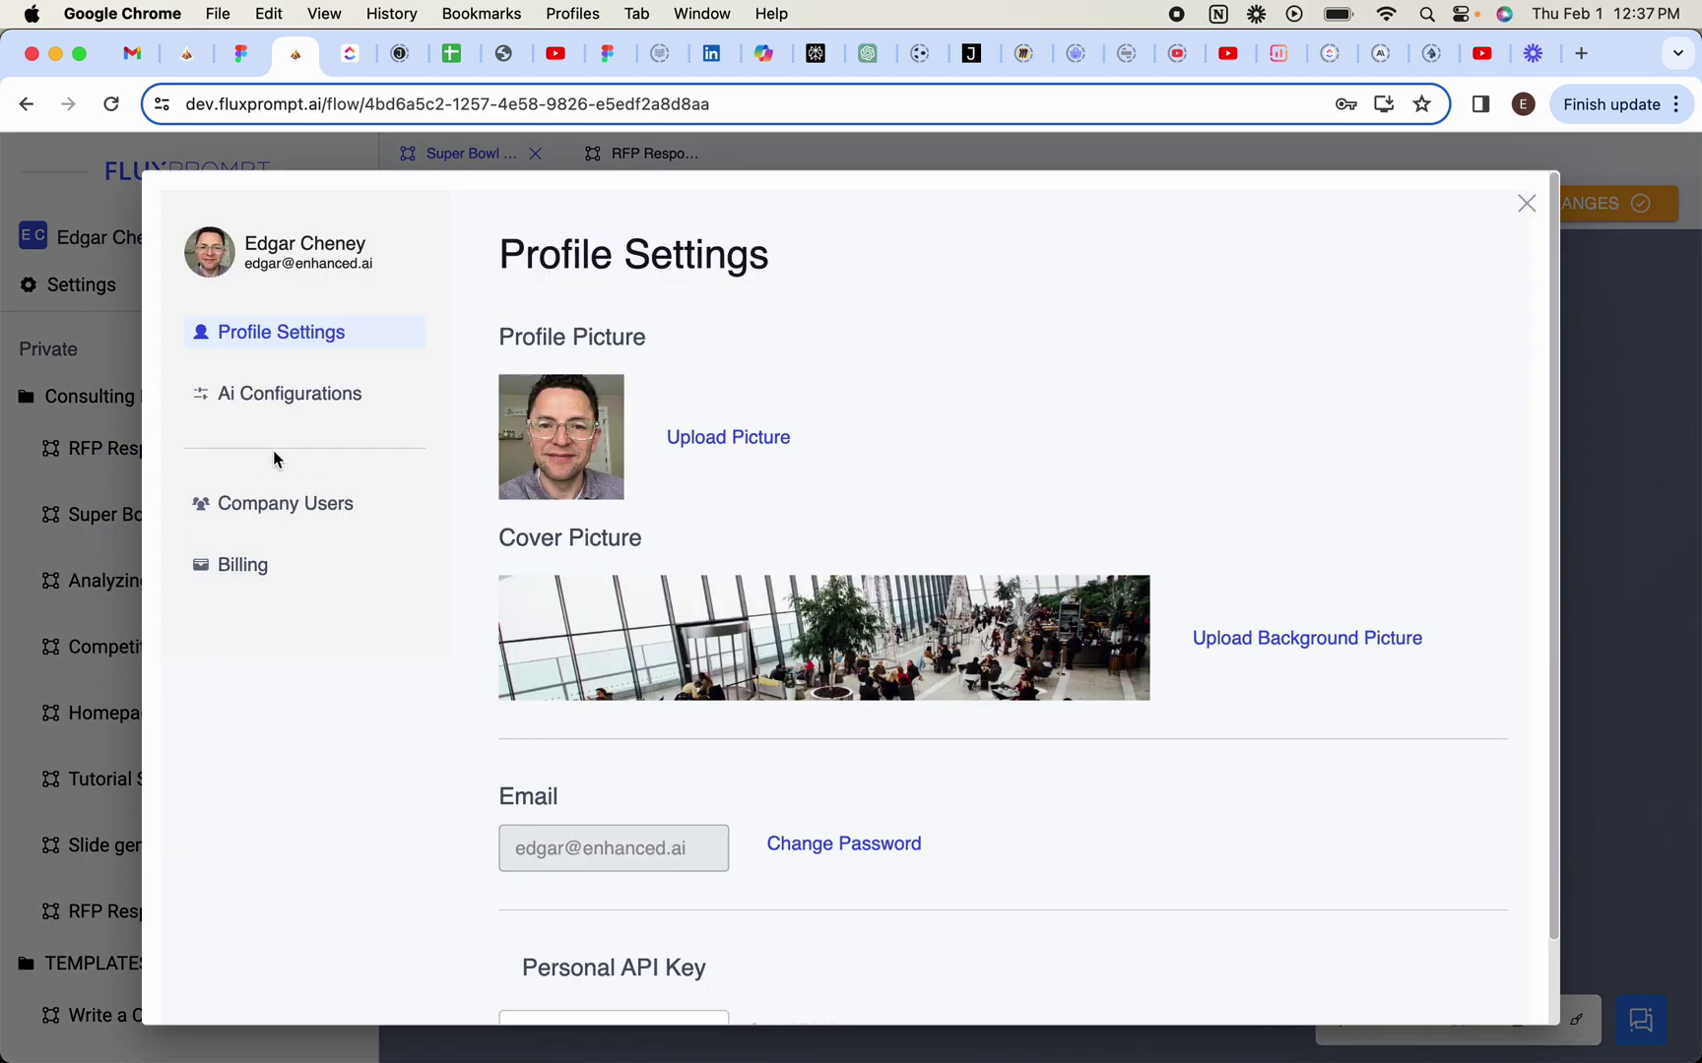
pyautogui.click(242, 570)
pyautogui.click(270, 403)
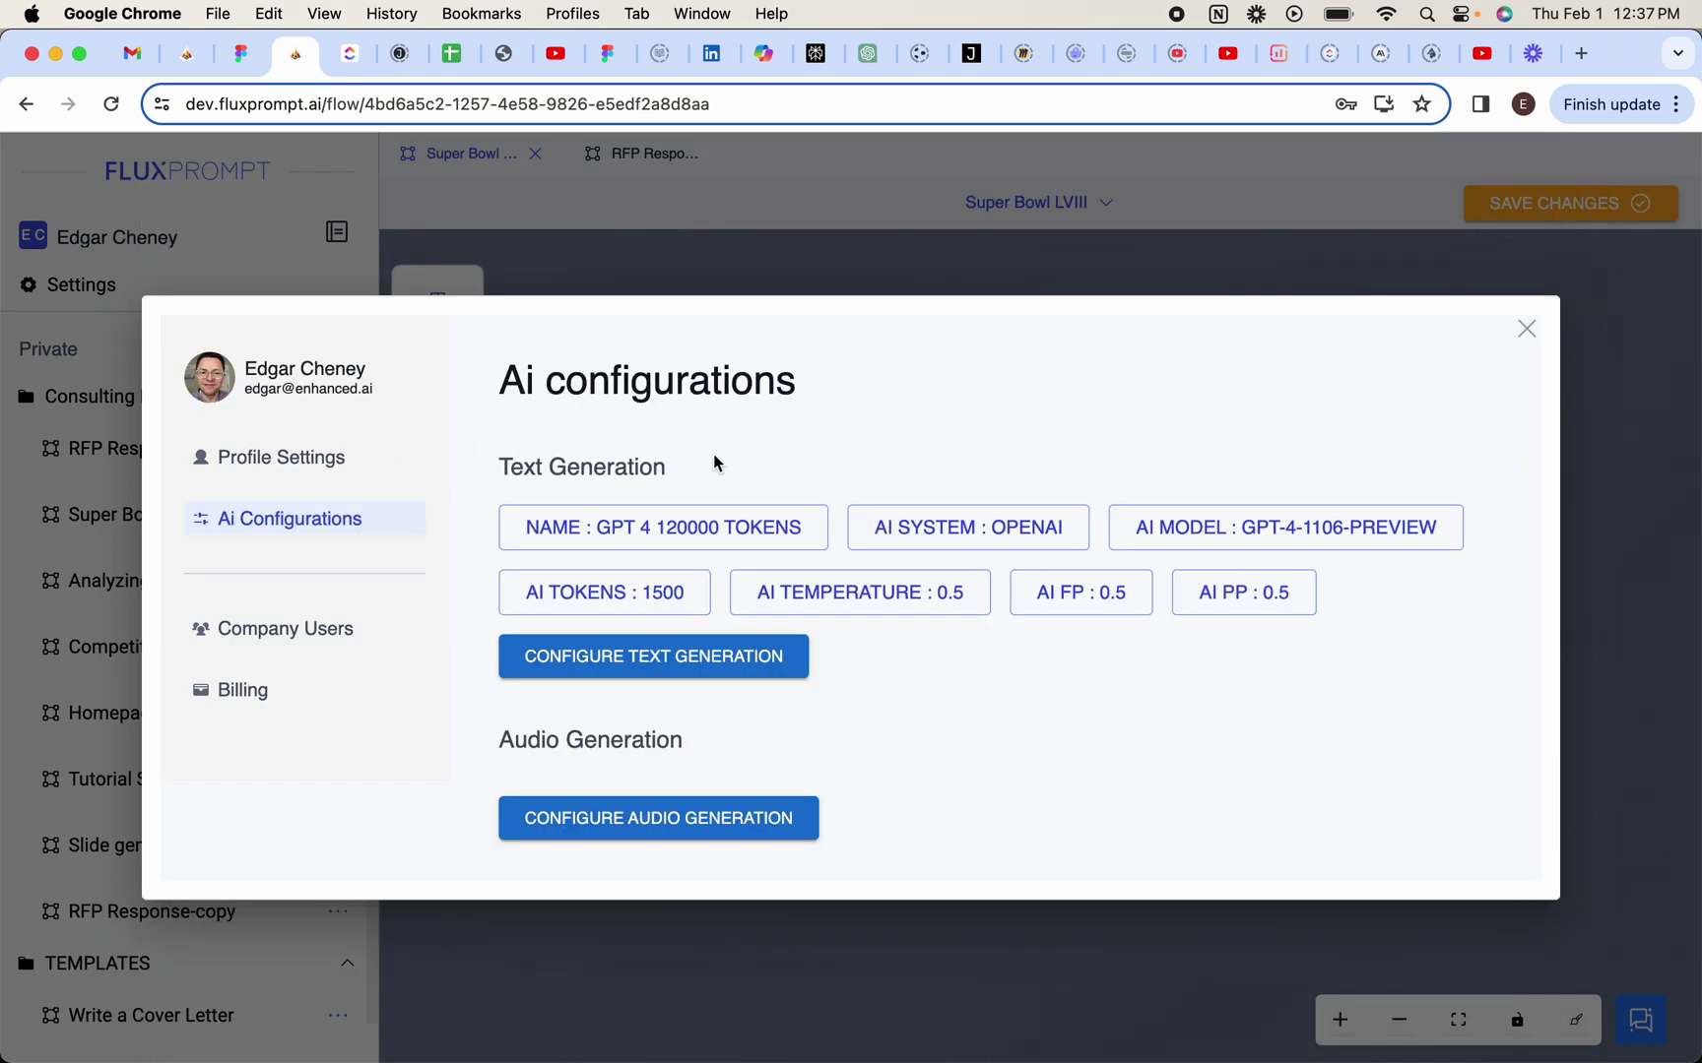
pyautogui.click(1525, 329)
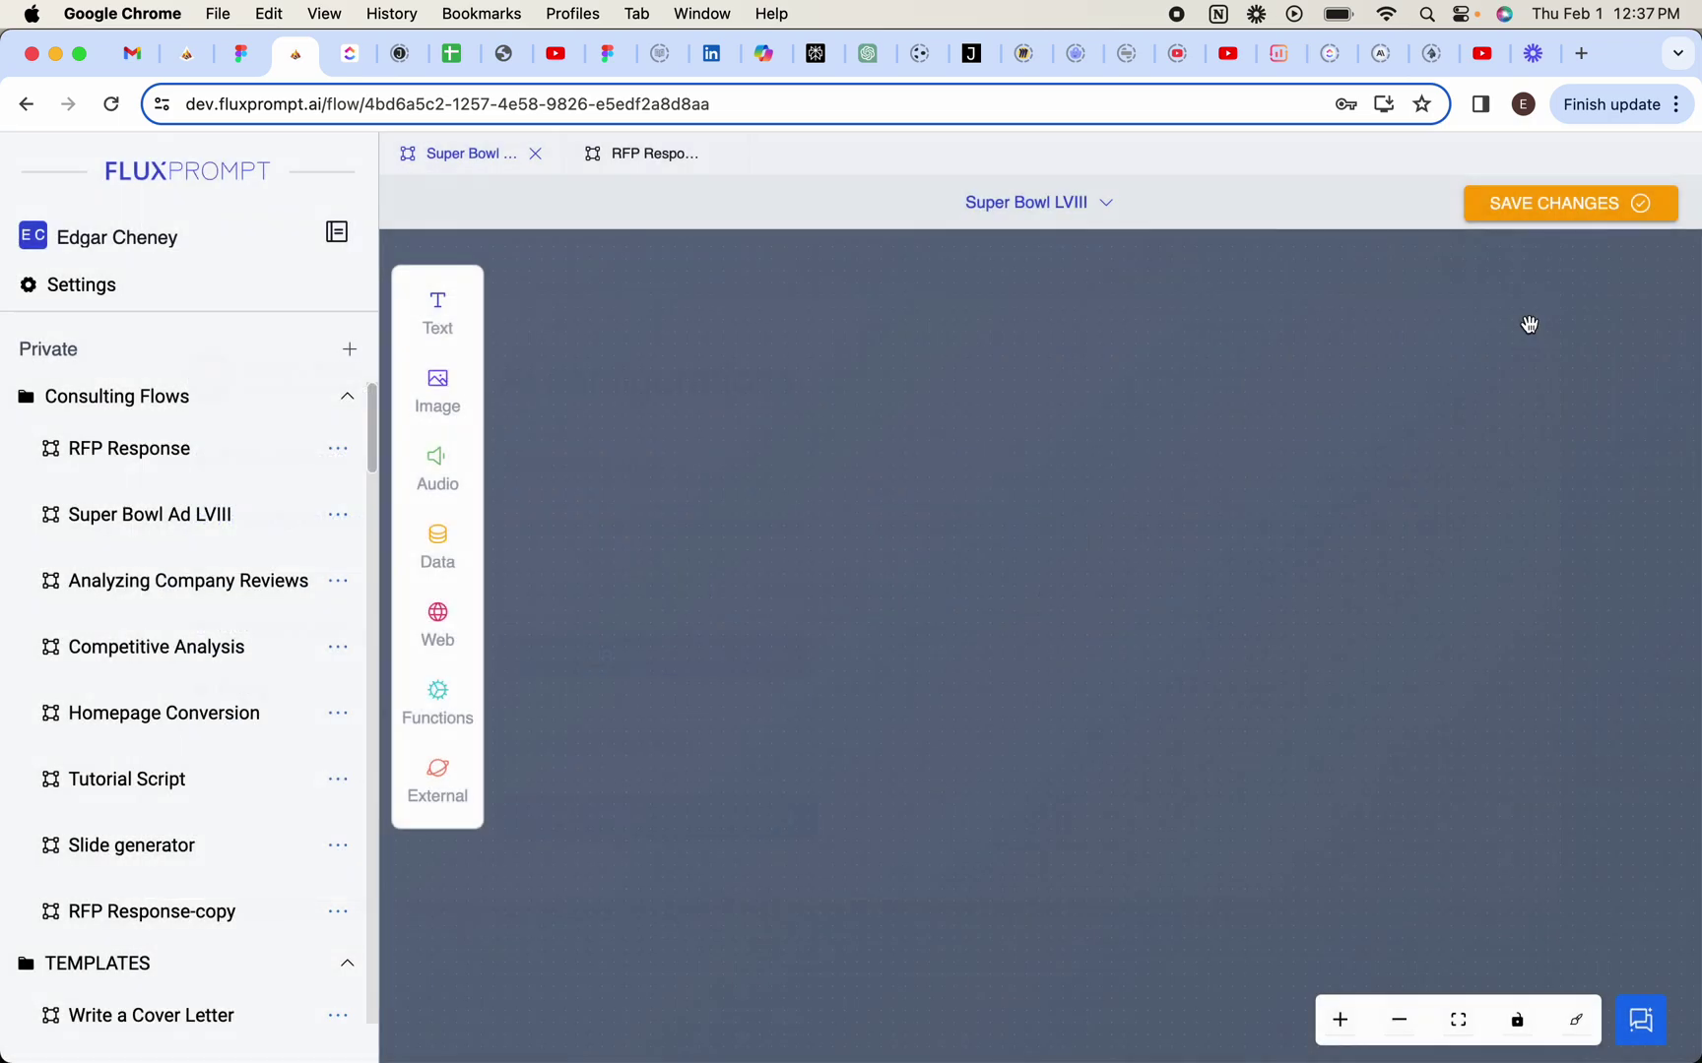
# Add a Text Generator node to an empty area of the canvas and expand its Ai Model Settings
pyautogui.click(436, 323)
pyautogui.moveTo(556, 289); pyautogui.dragTo(866, 347)
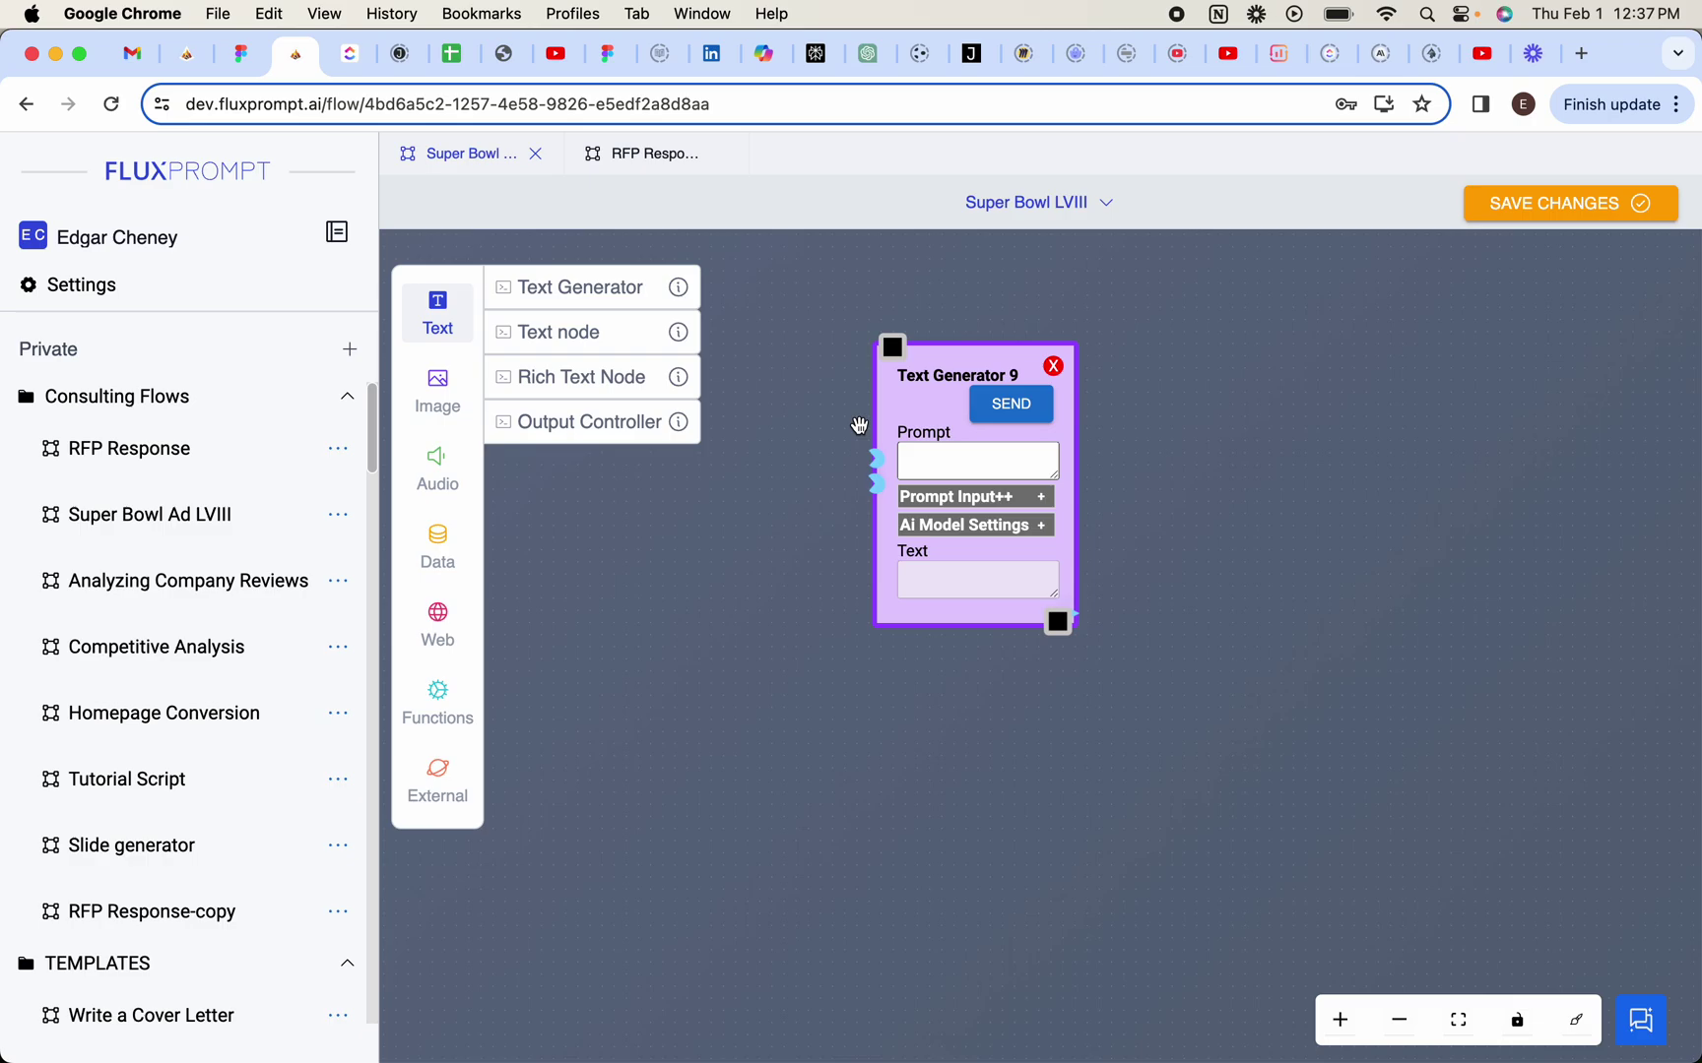
pyautogui.click(1015, 527)
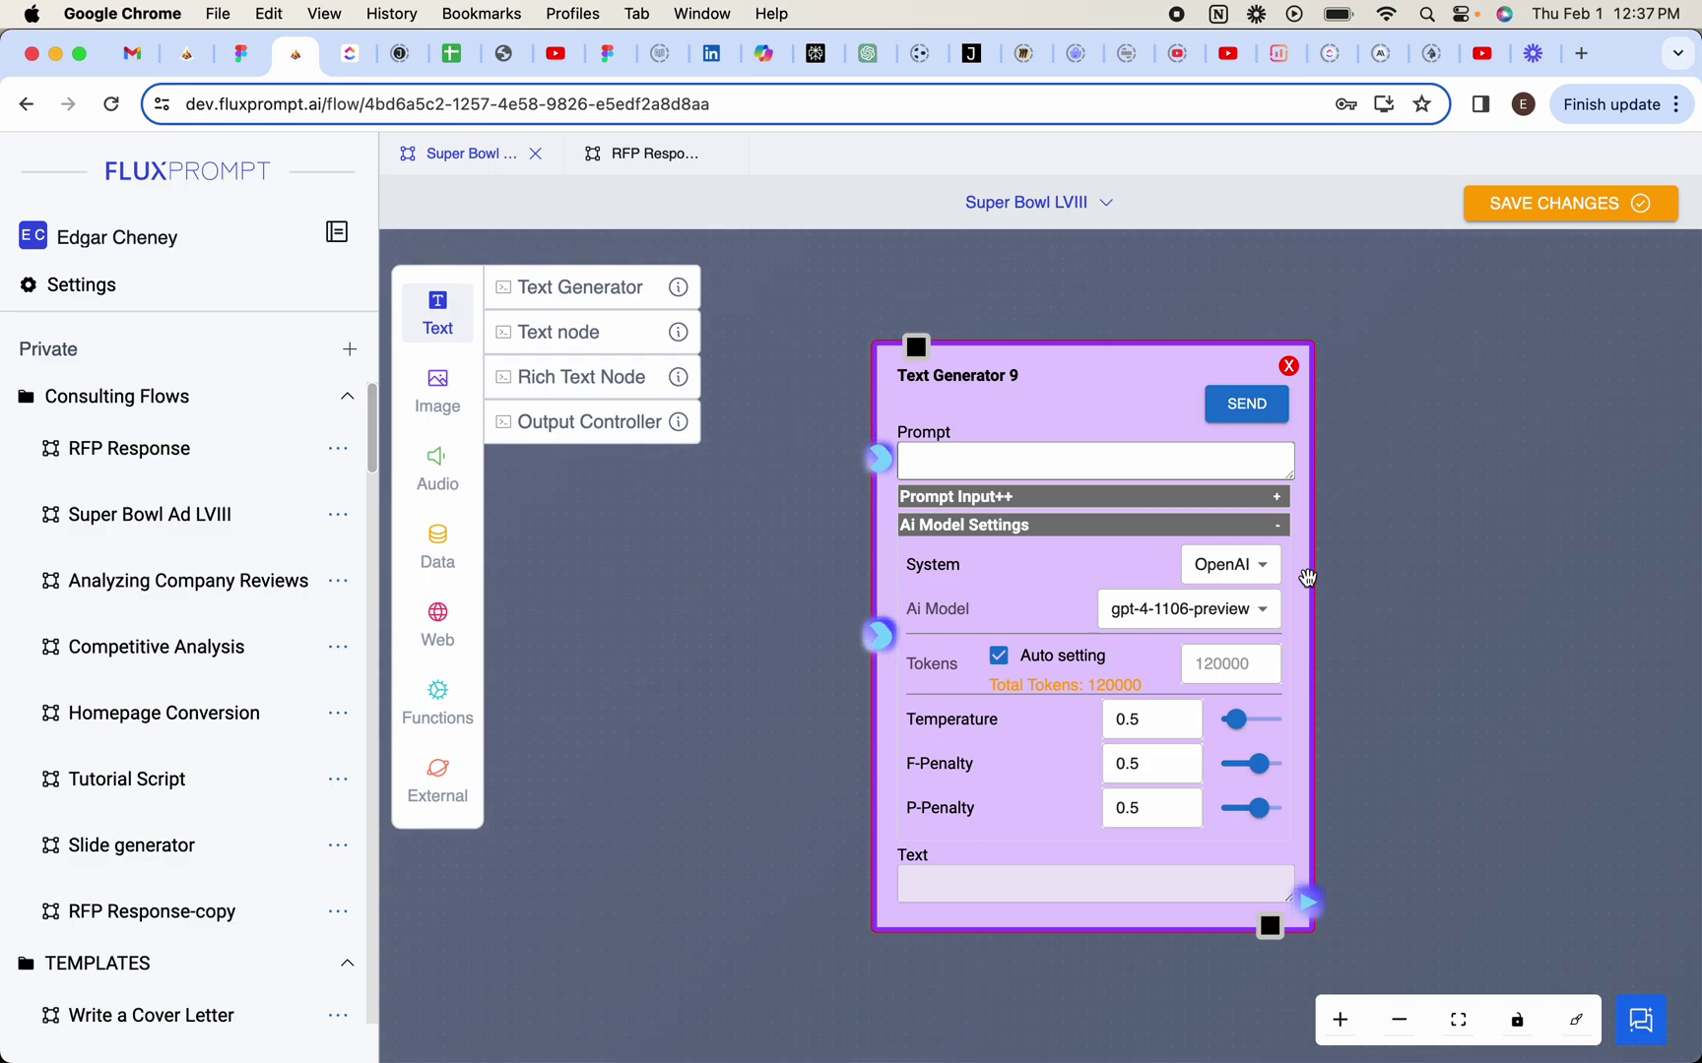
# Review the new node's System and Ai Model options and compare them with the default Ai configurations in the account settings
pyautogui.click(1261, 566)
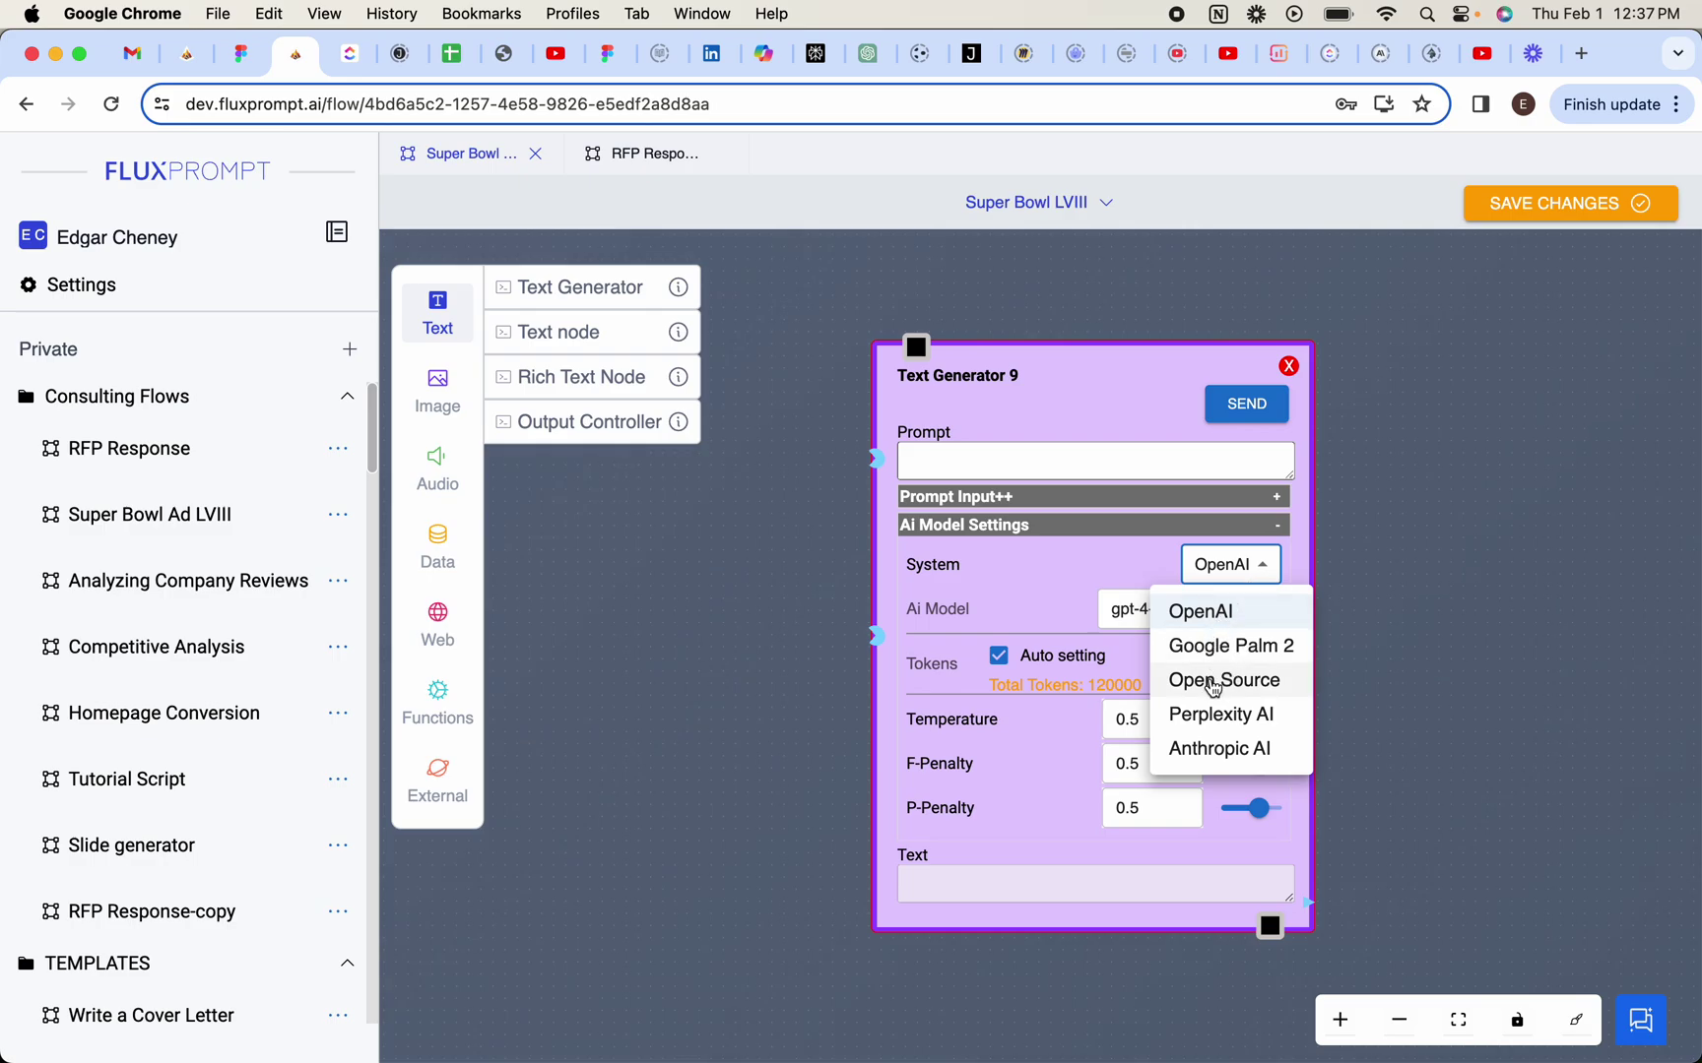
pyautogui.click(1077, 559)
pyautogui.click(1148, 618)
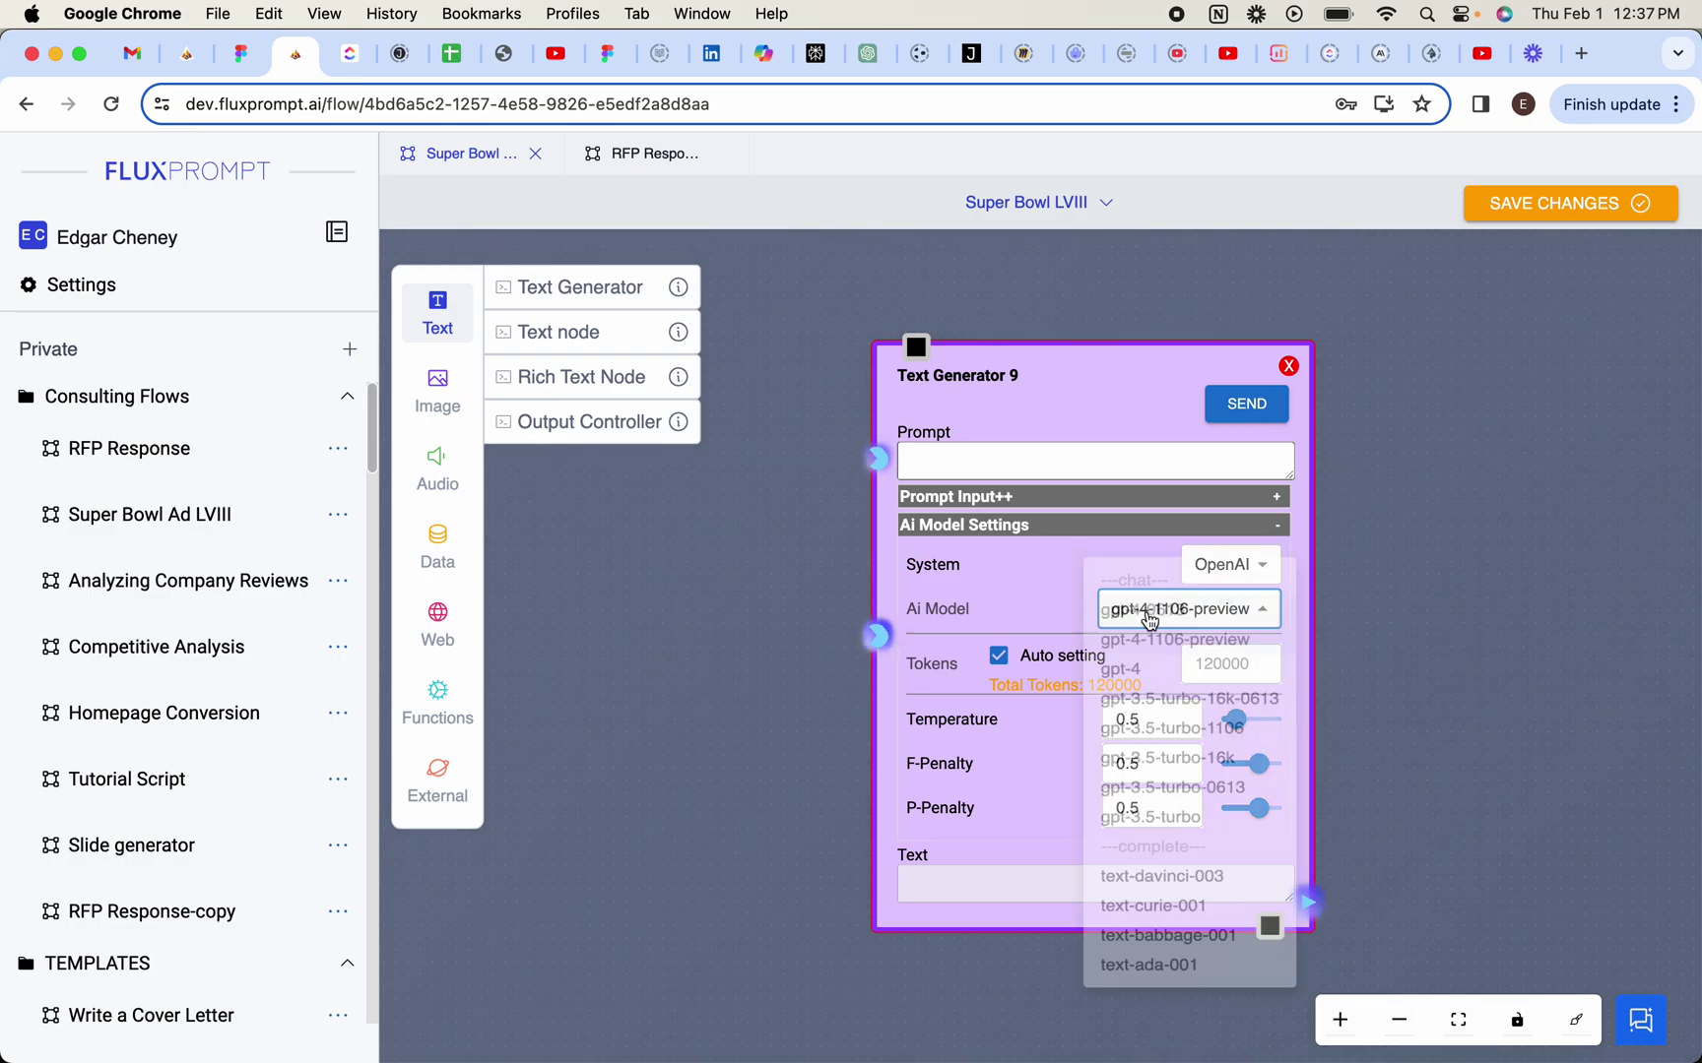
pyautogui.click(1032, 565)
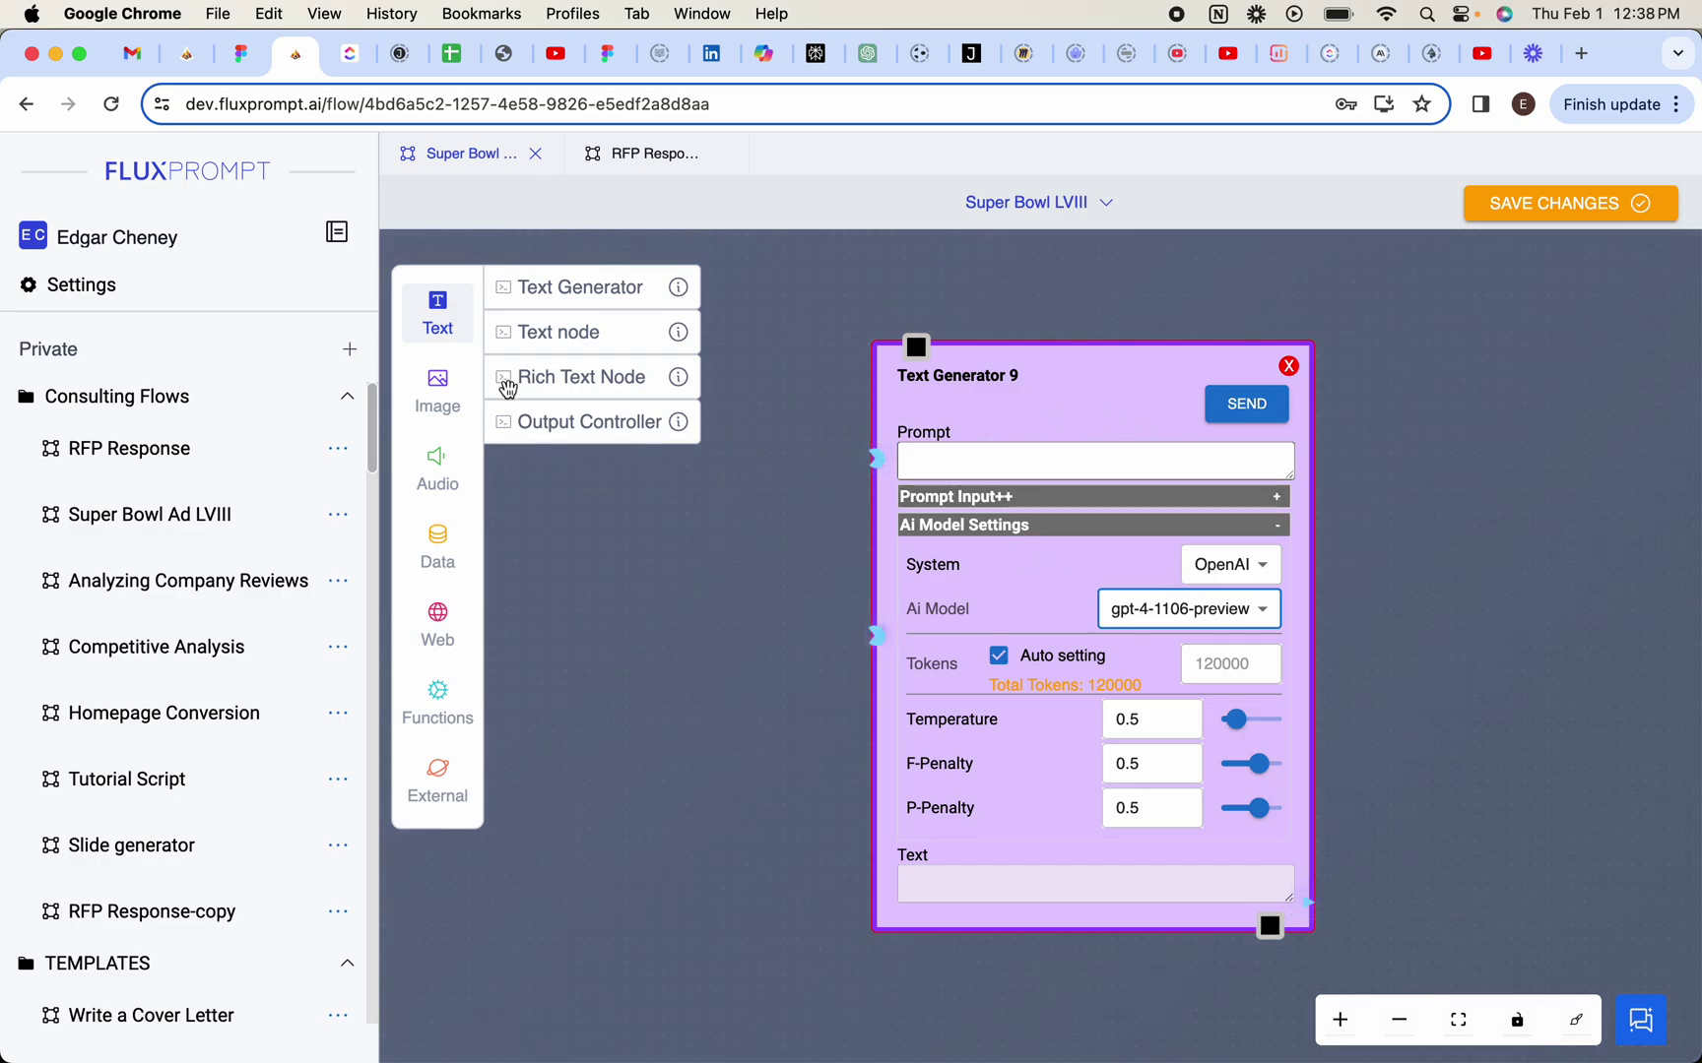
pyautogui.click(115, 287)
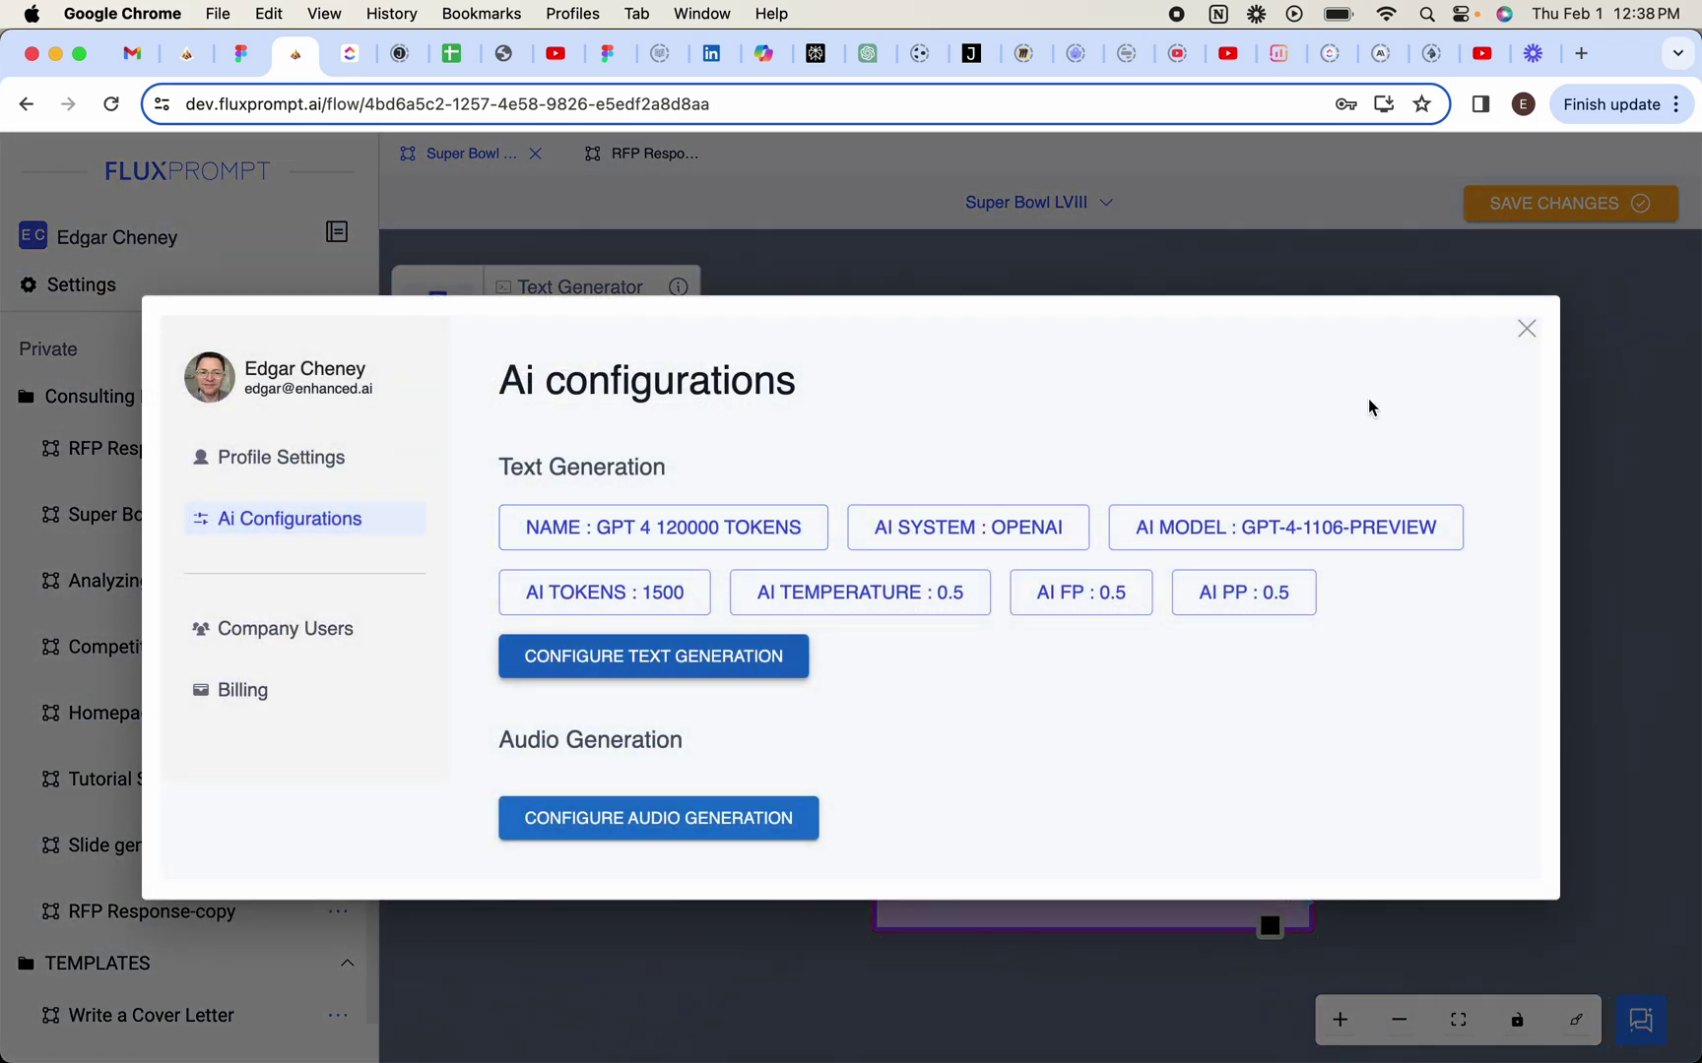
pyautogui.click(1525, 329)
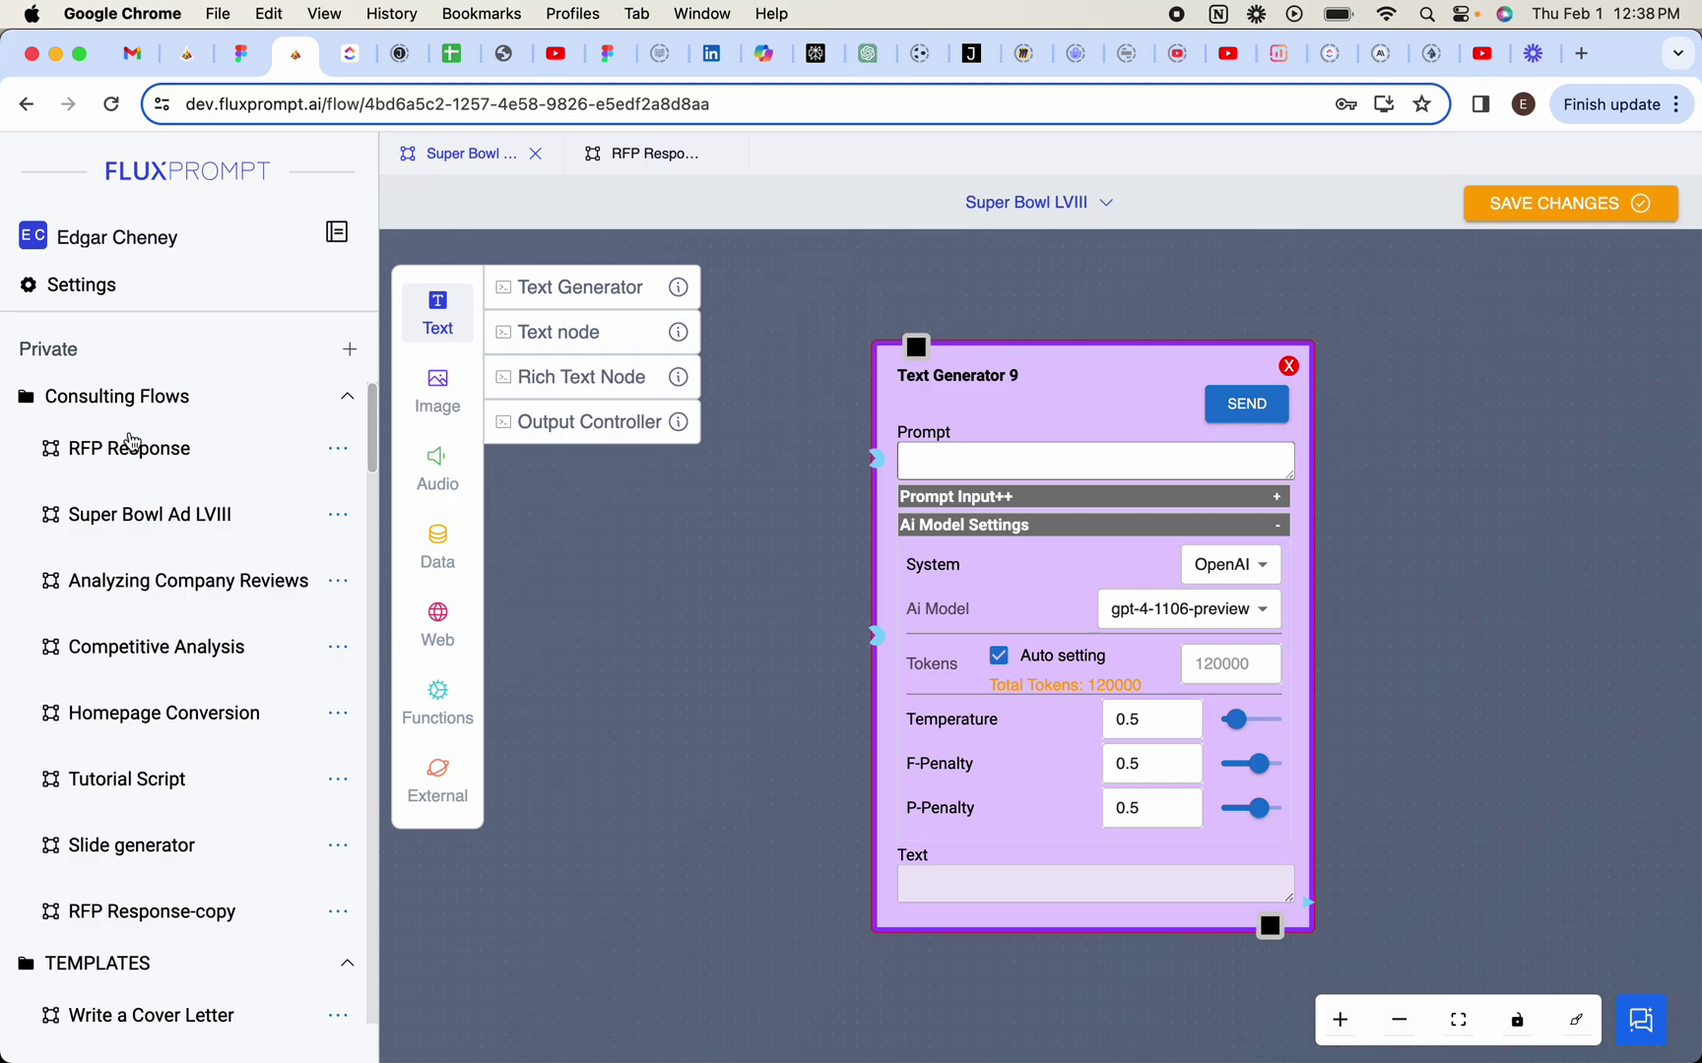
# View the forms for creating a new private folder and a new flow in Consulting Flows, and dismiss both
pyautogui.click(350, 352)
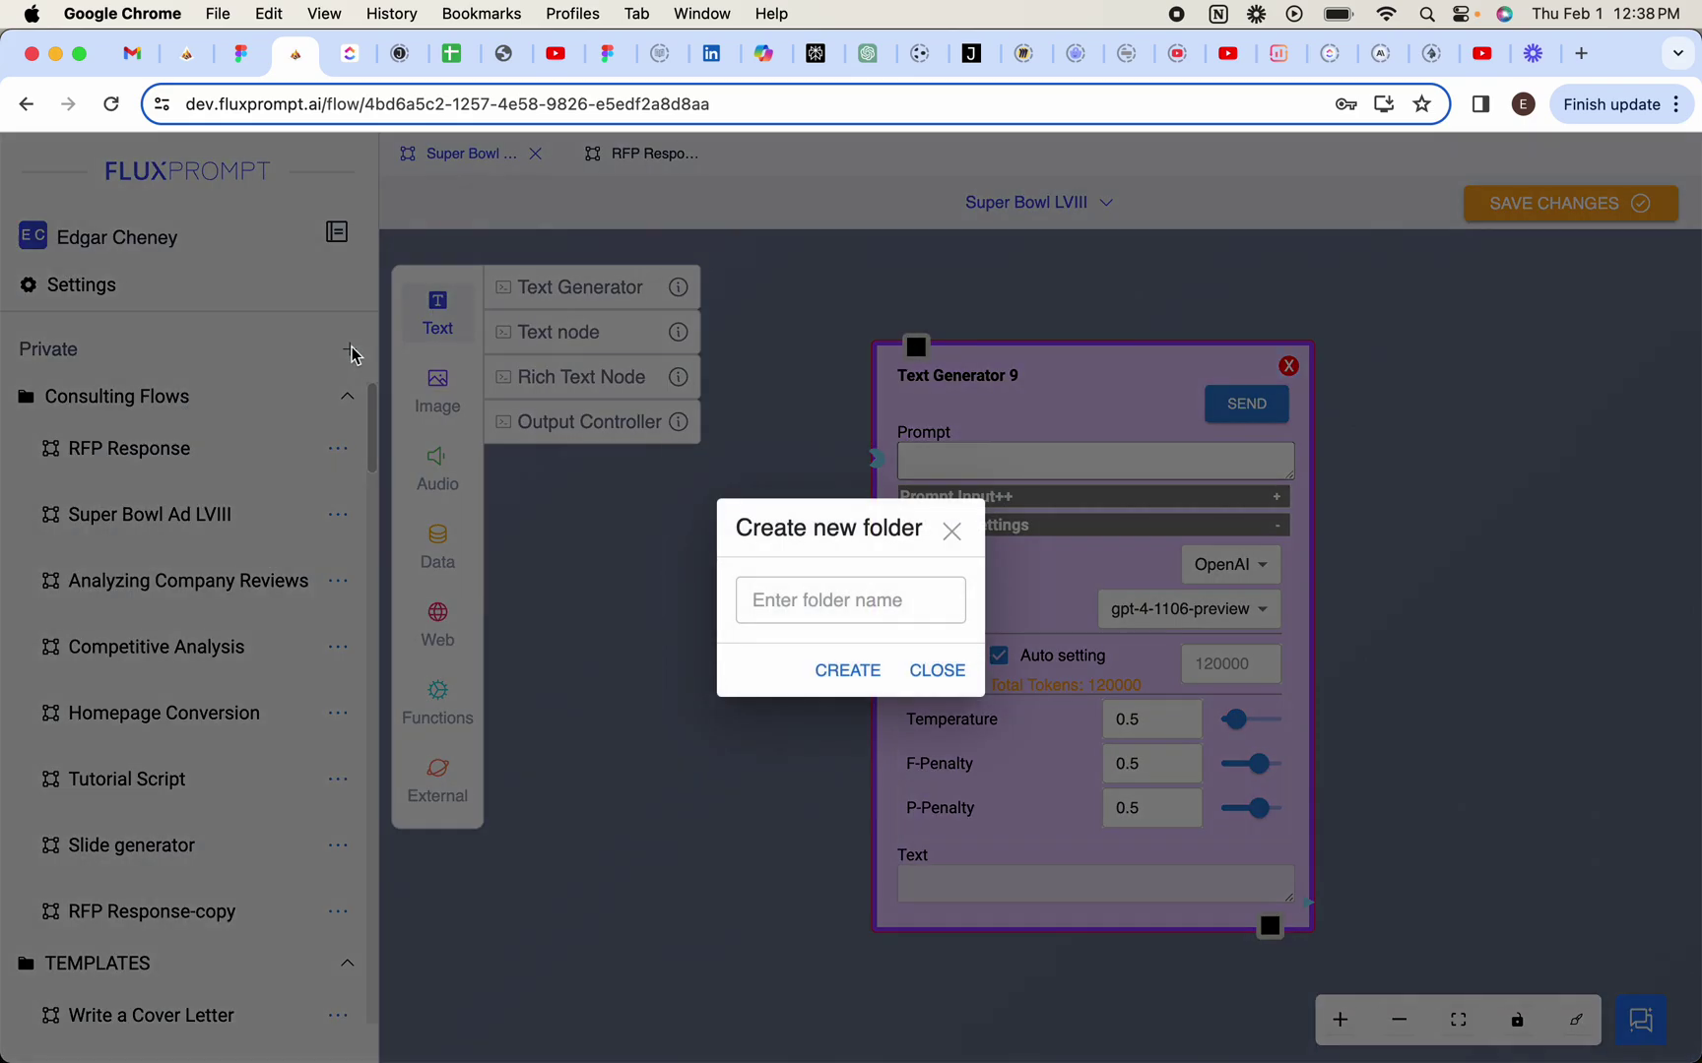
pyautogui.click(951, 532)
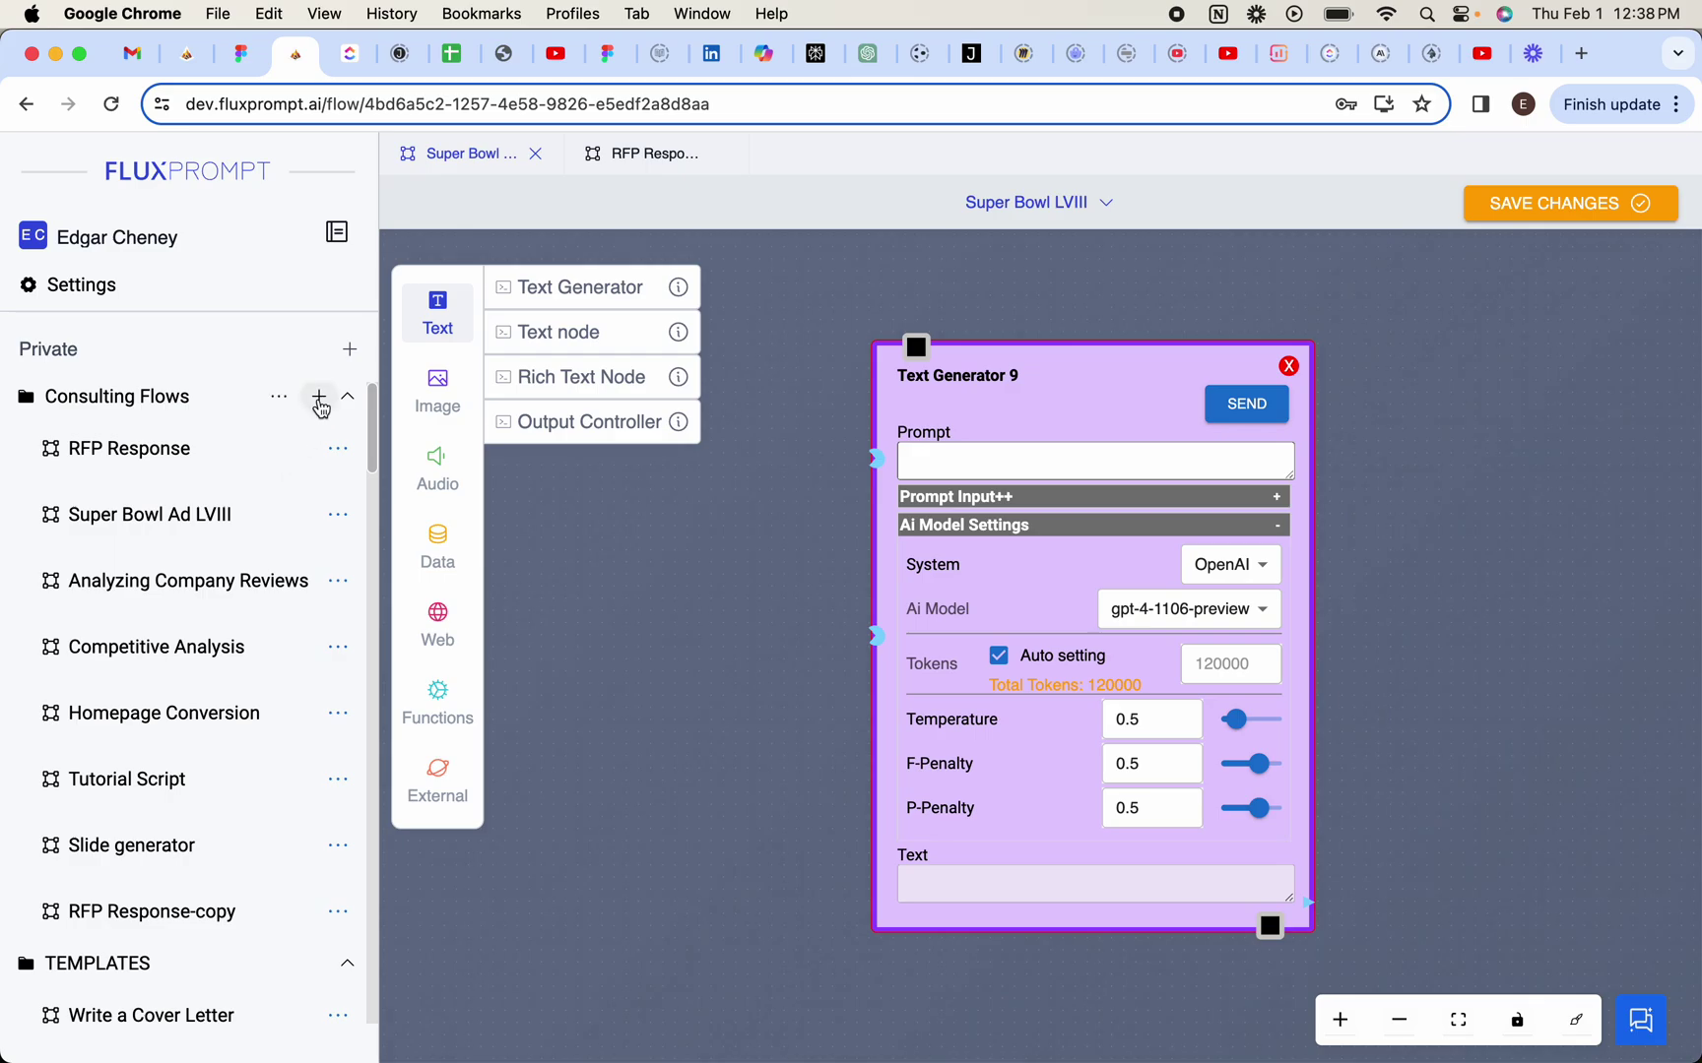
pyautogui.click(319, 404)
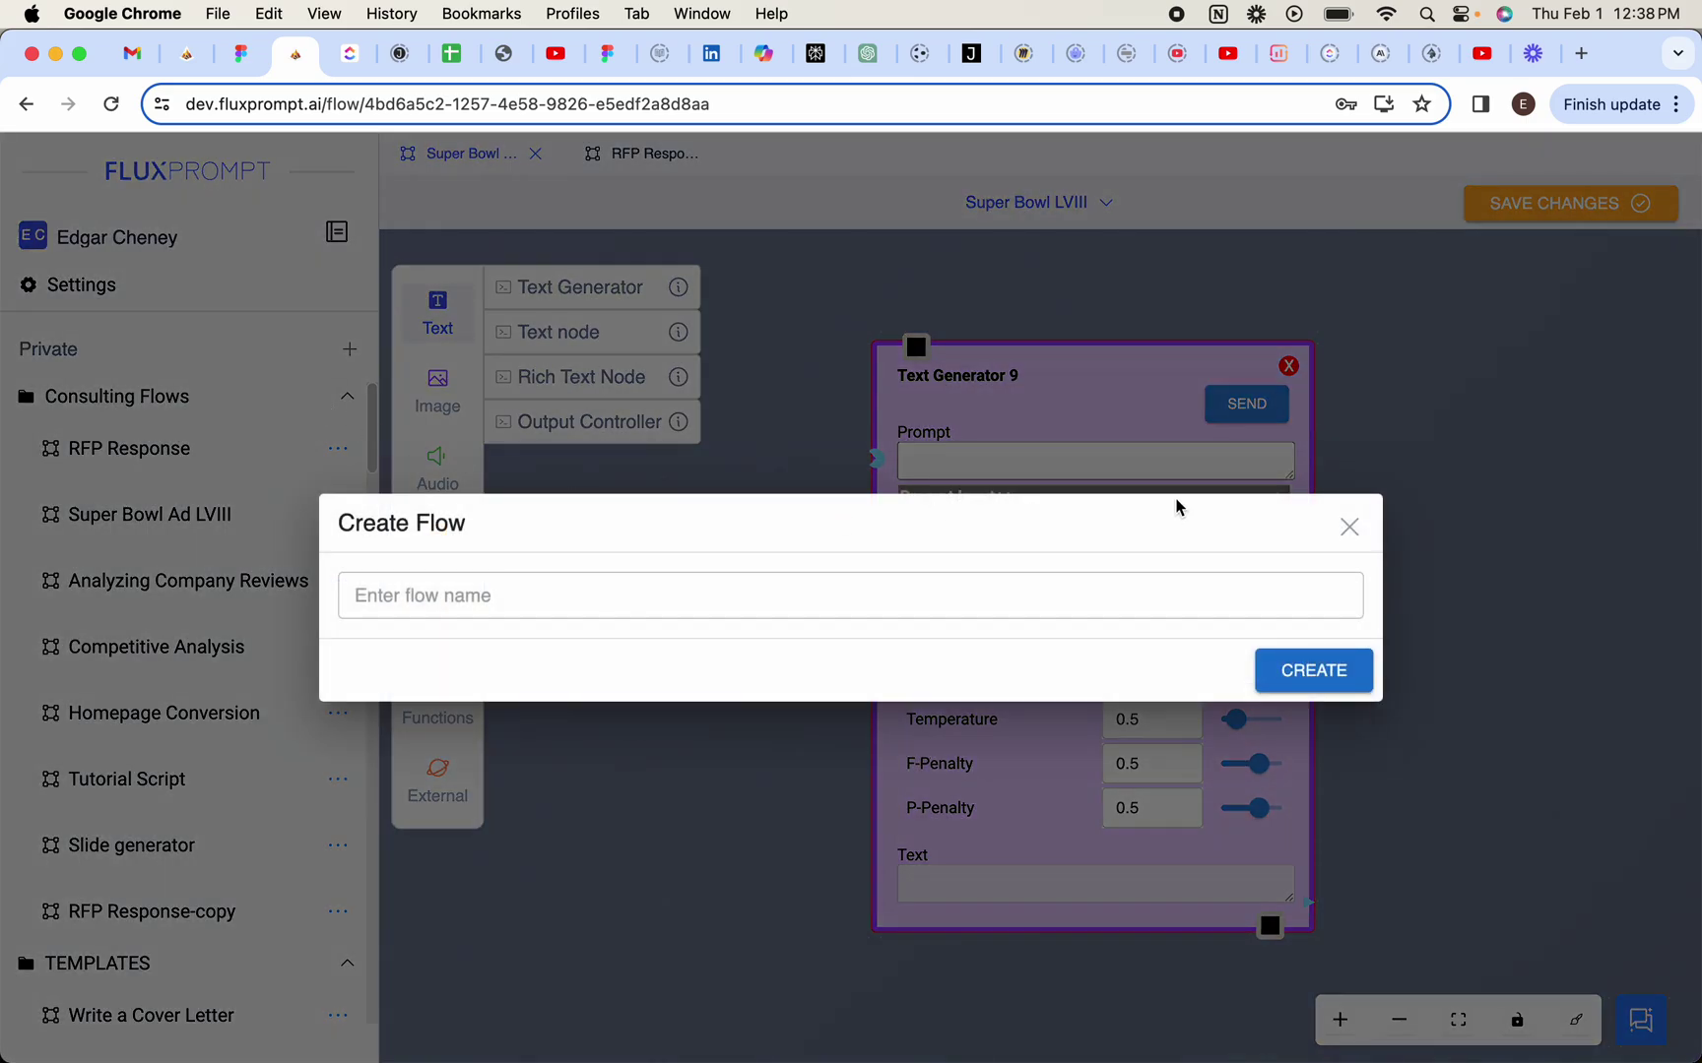
pyautogui.click(1340, 531)
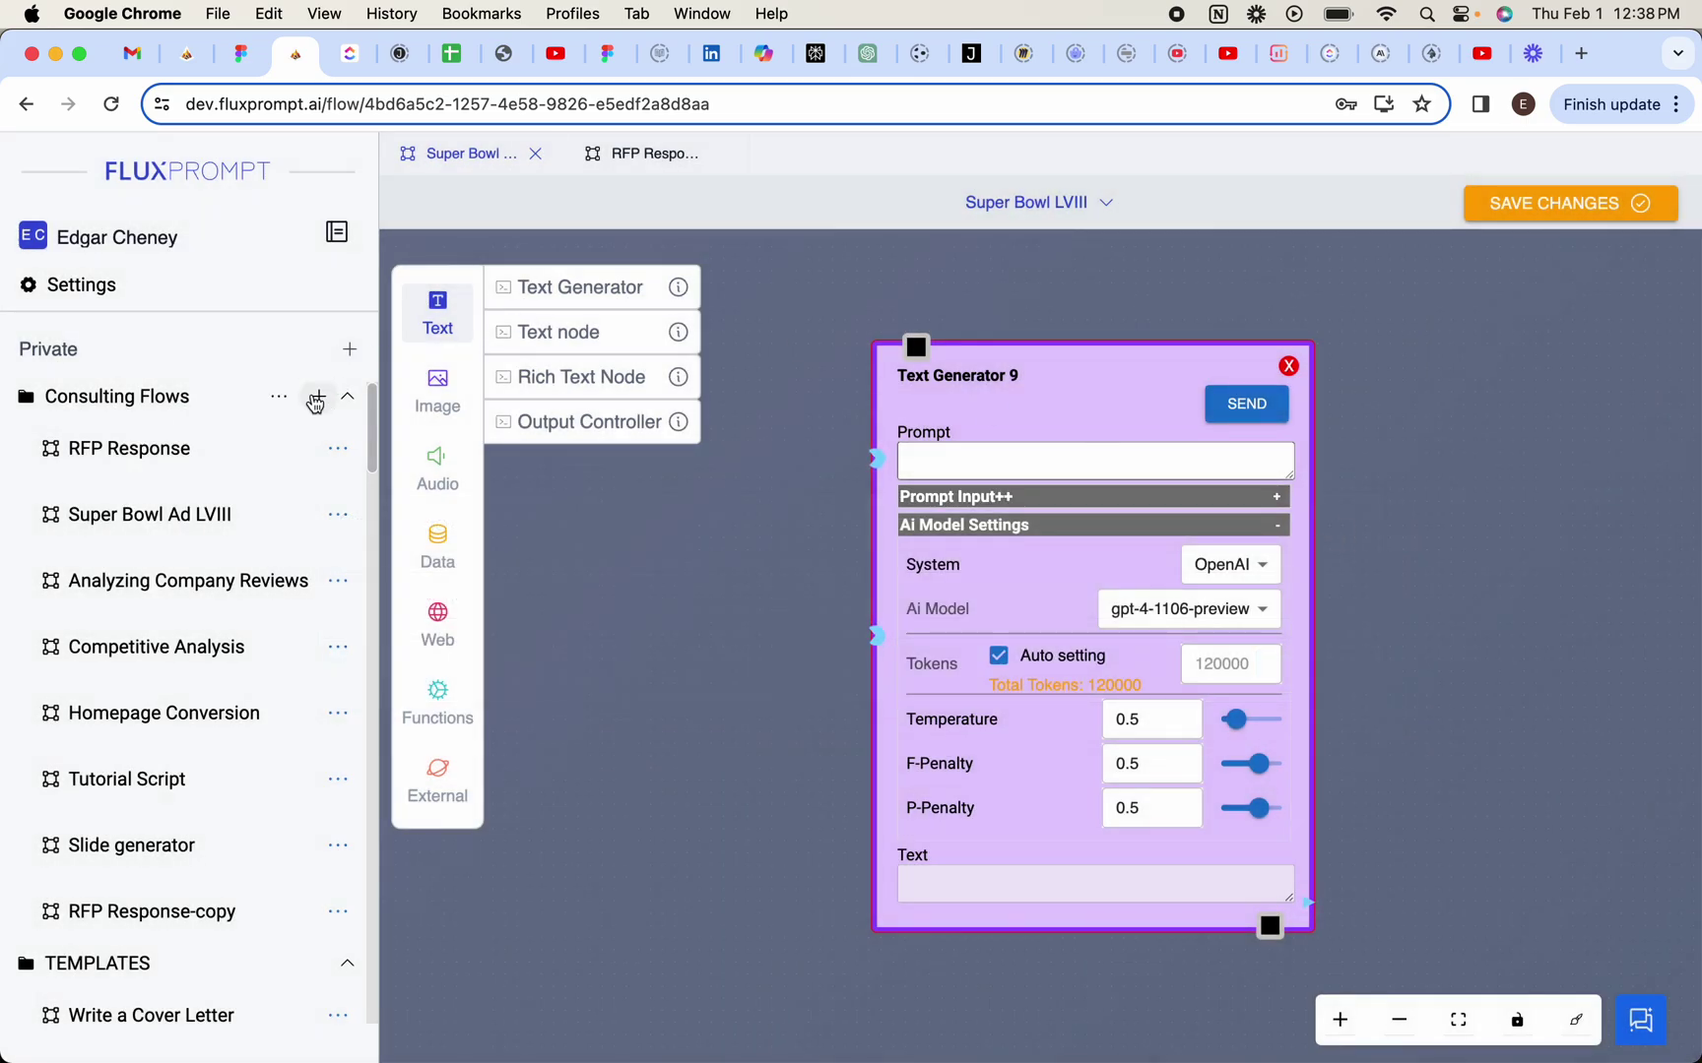
# View the management options available for the Consulting Flows folder and for the RFP Response flow
pyautogui.click(281, 399)
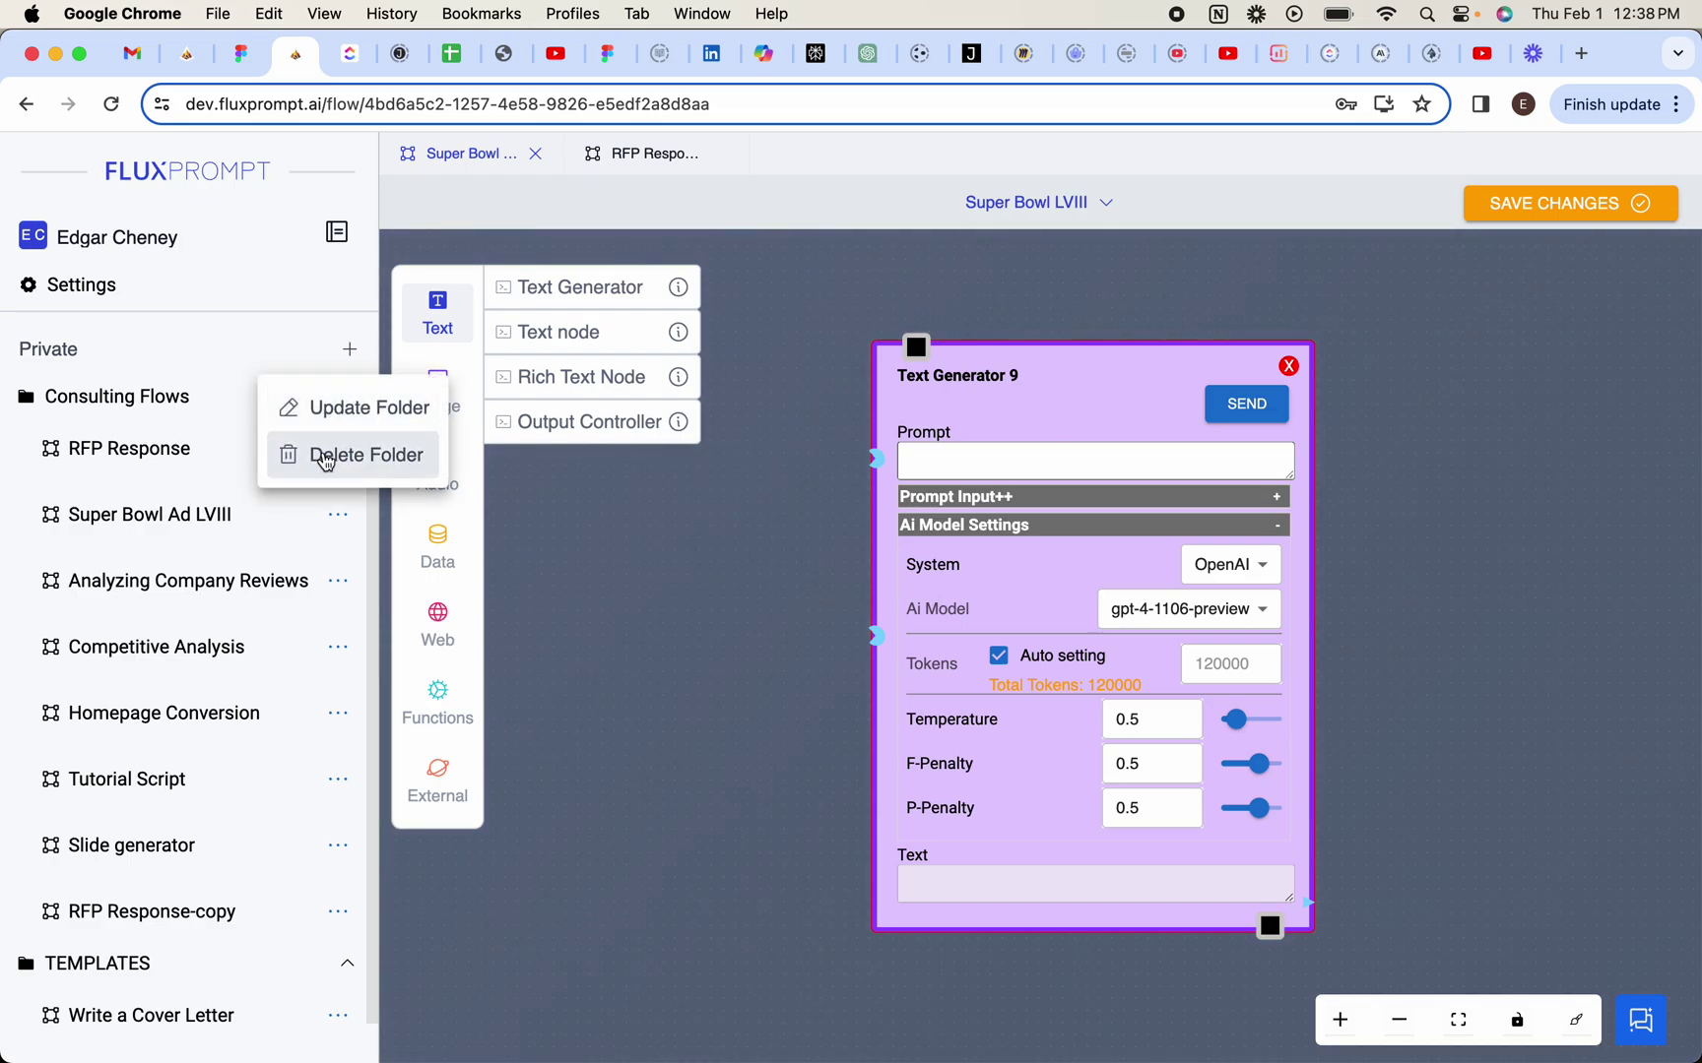
pyautogui.click(182, 448)
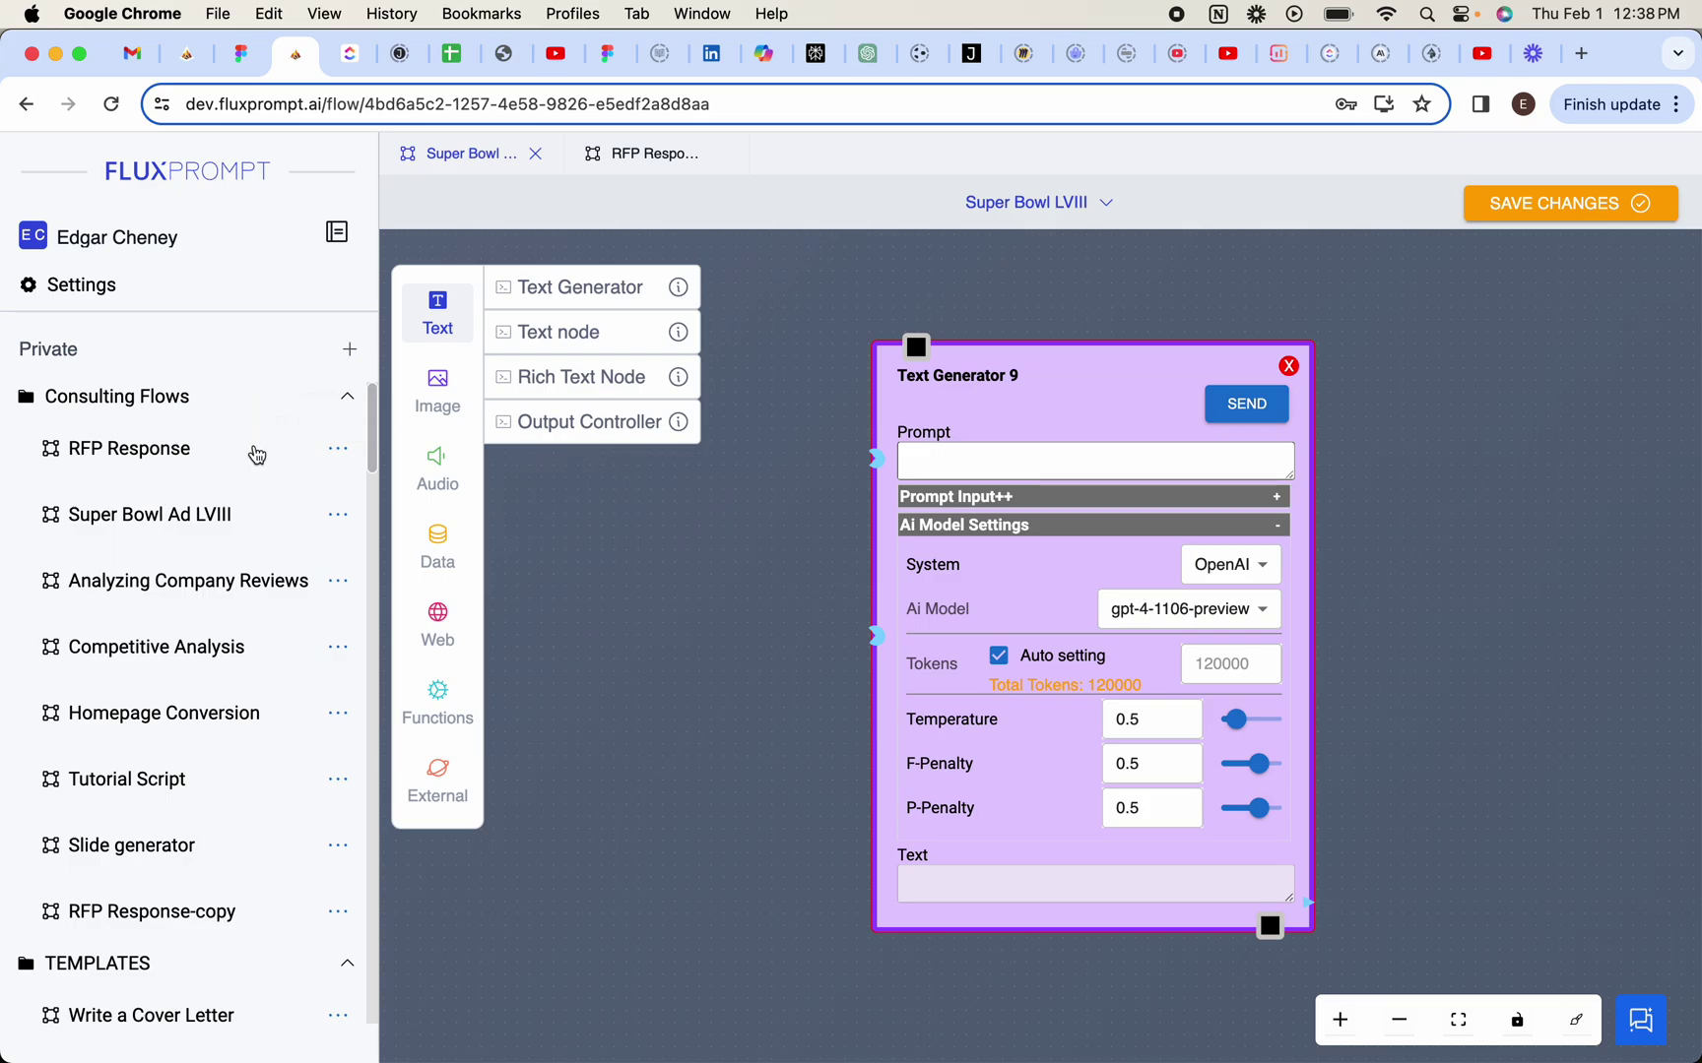
pyautogui.click(339, 456)
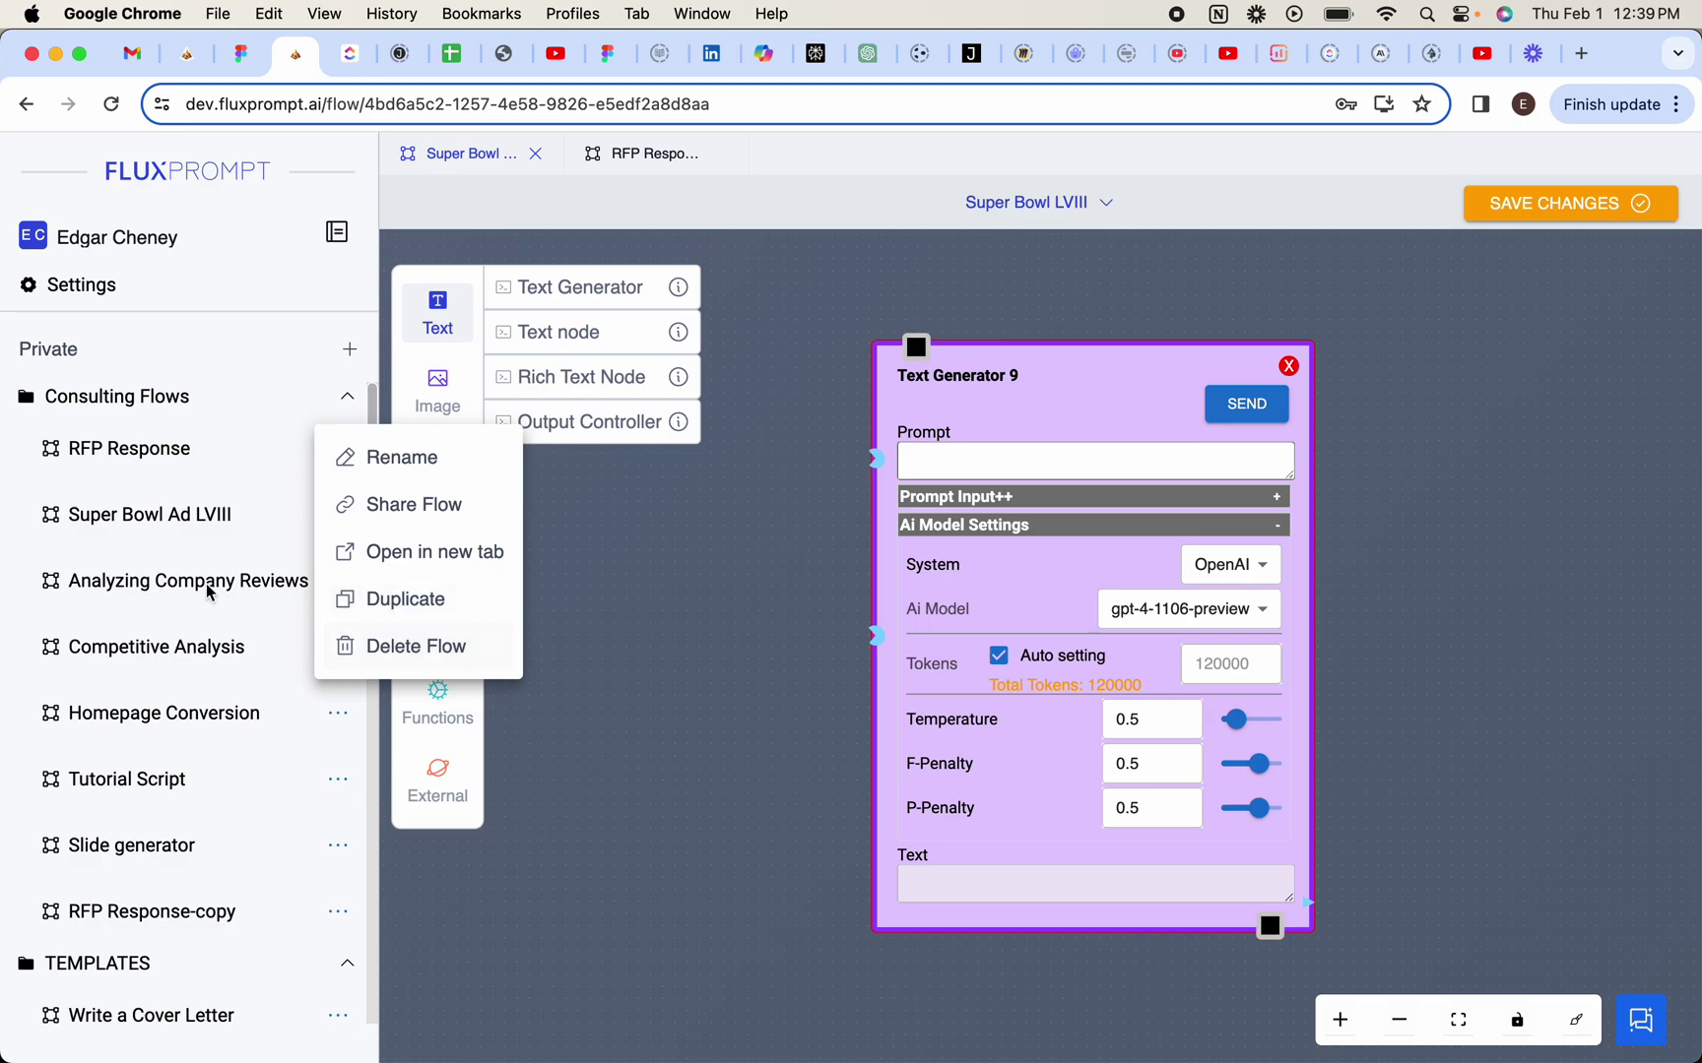
pyautogui.click(167, 534)
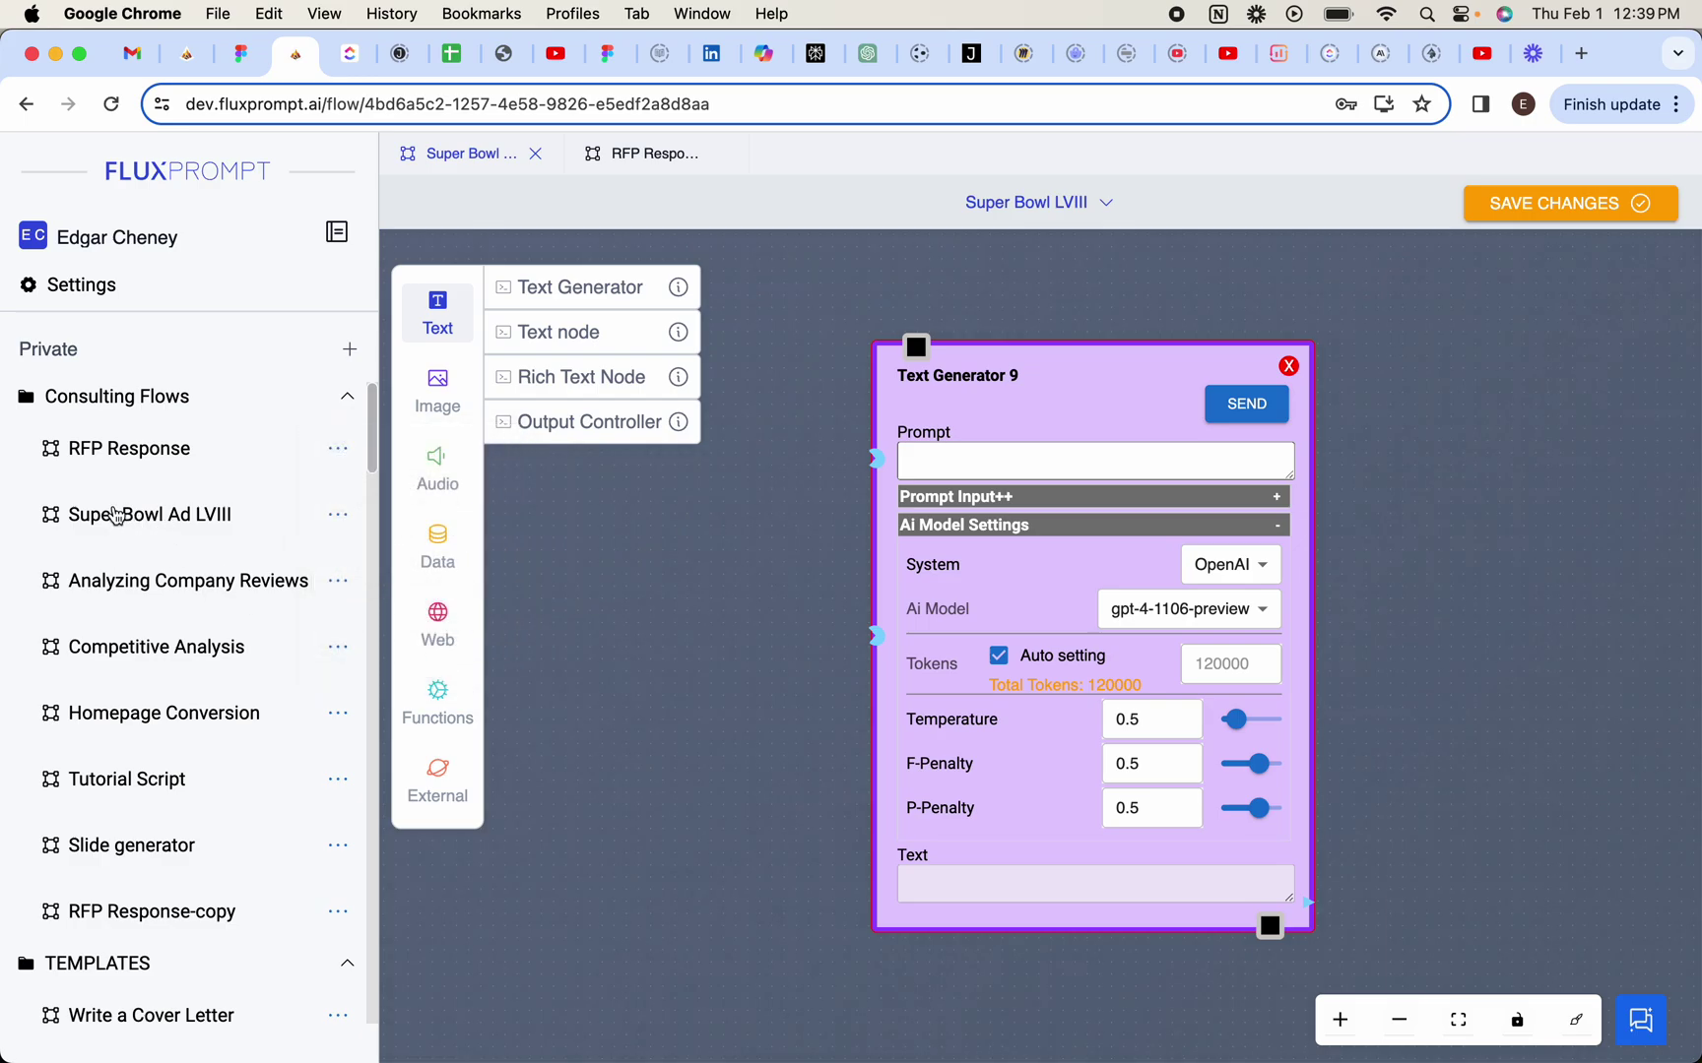
# Move the Super Bowl Ad LVIII flow below Analyzing Company Reviews in the Consulting Flows folder
pyautogui.moveTo(116, 522); pyautogui.dragTo(117, 583)
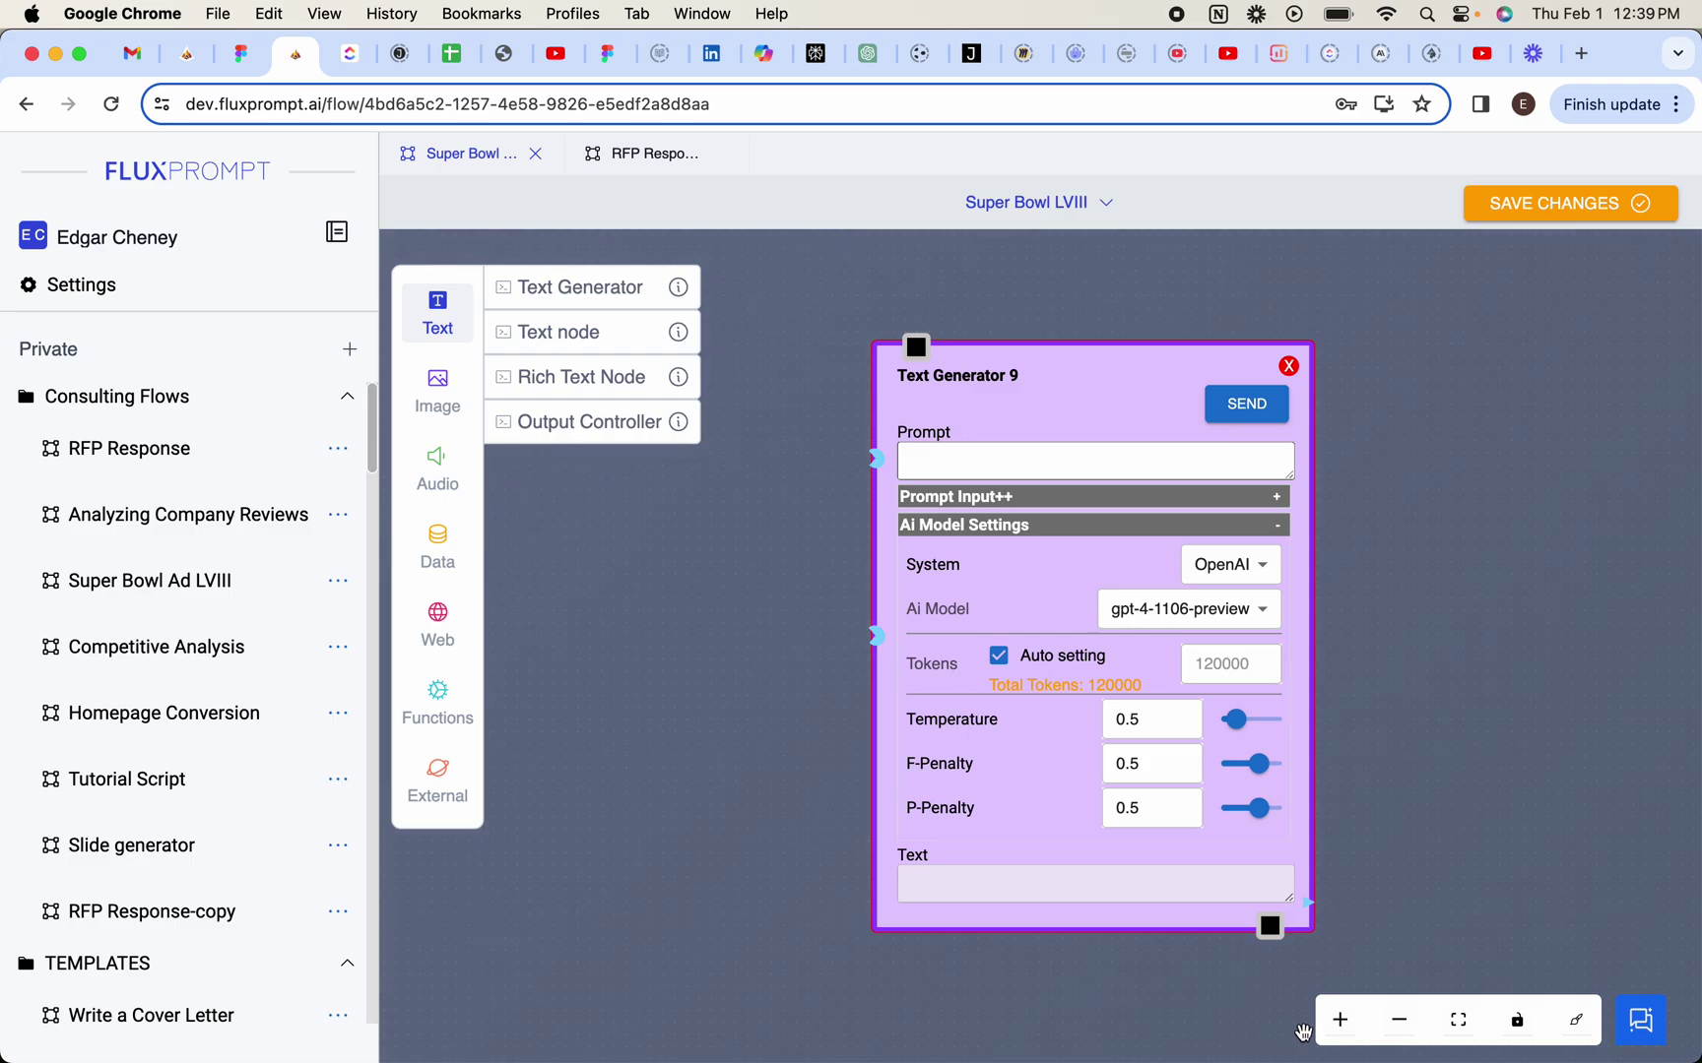
# Zoom the canvas in and out, fit the whole flow in view, and look at the Background Color options
pyautogui.click(1340, 1020)
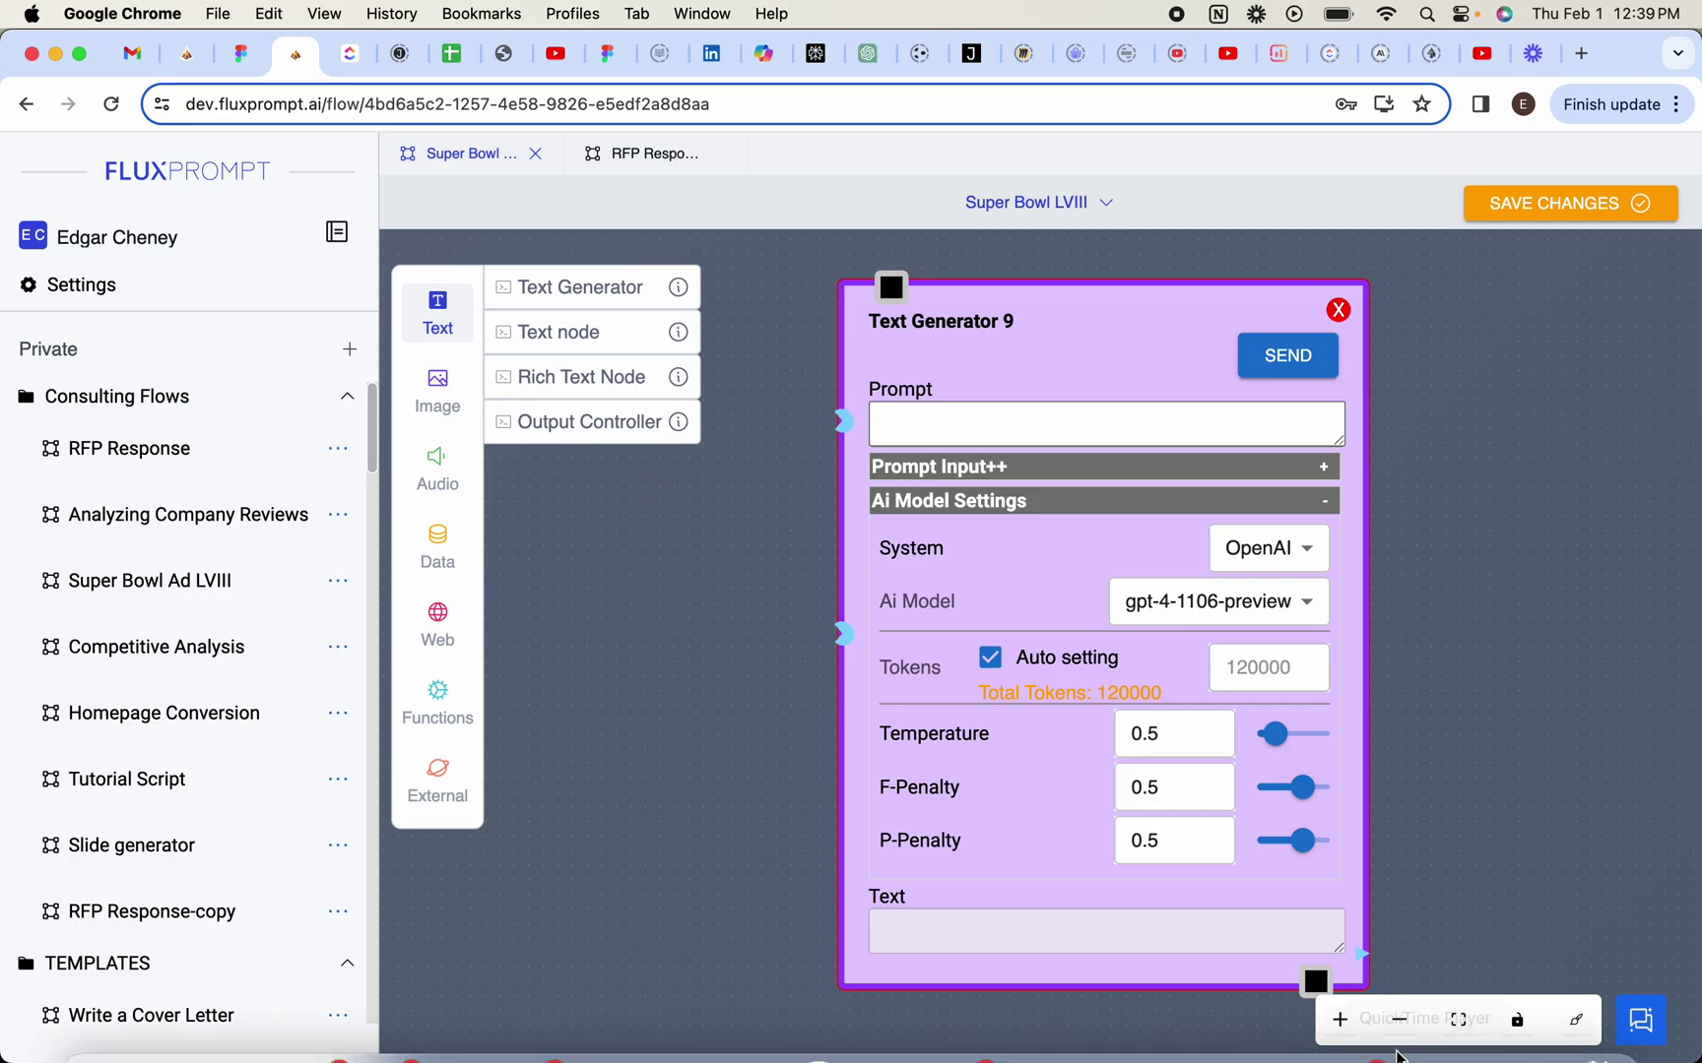
pyautogui.click(1400, 1020)
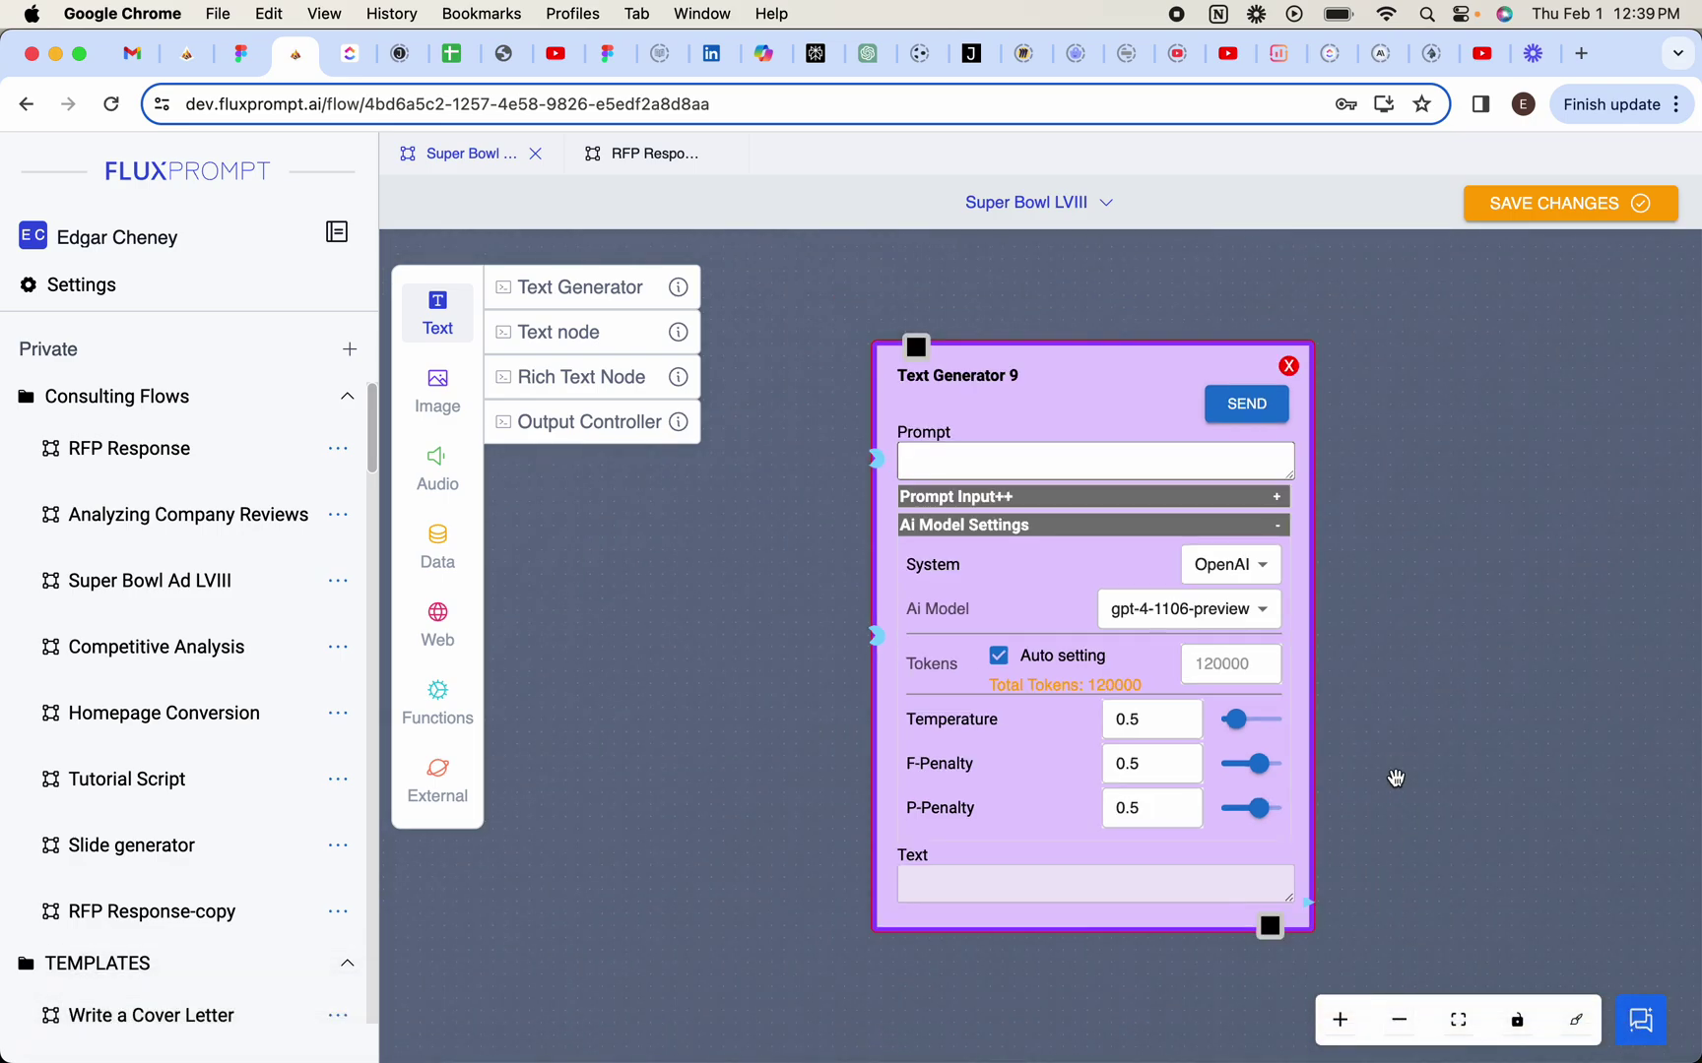
pyautogui.scroll(-2, 1396, 778)
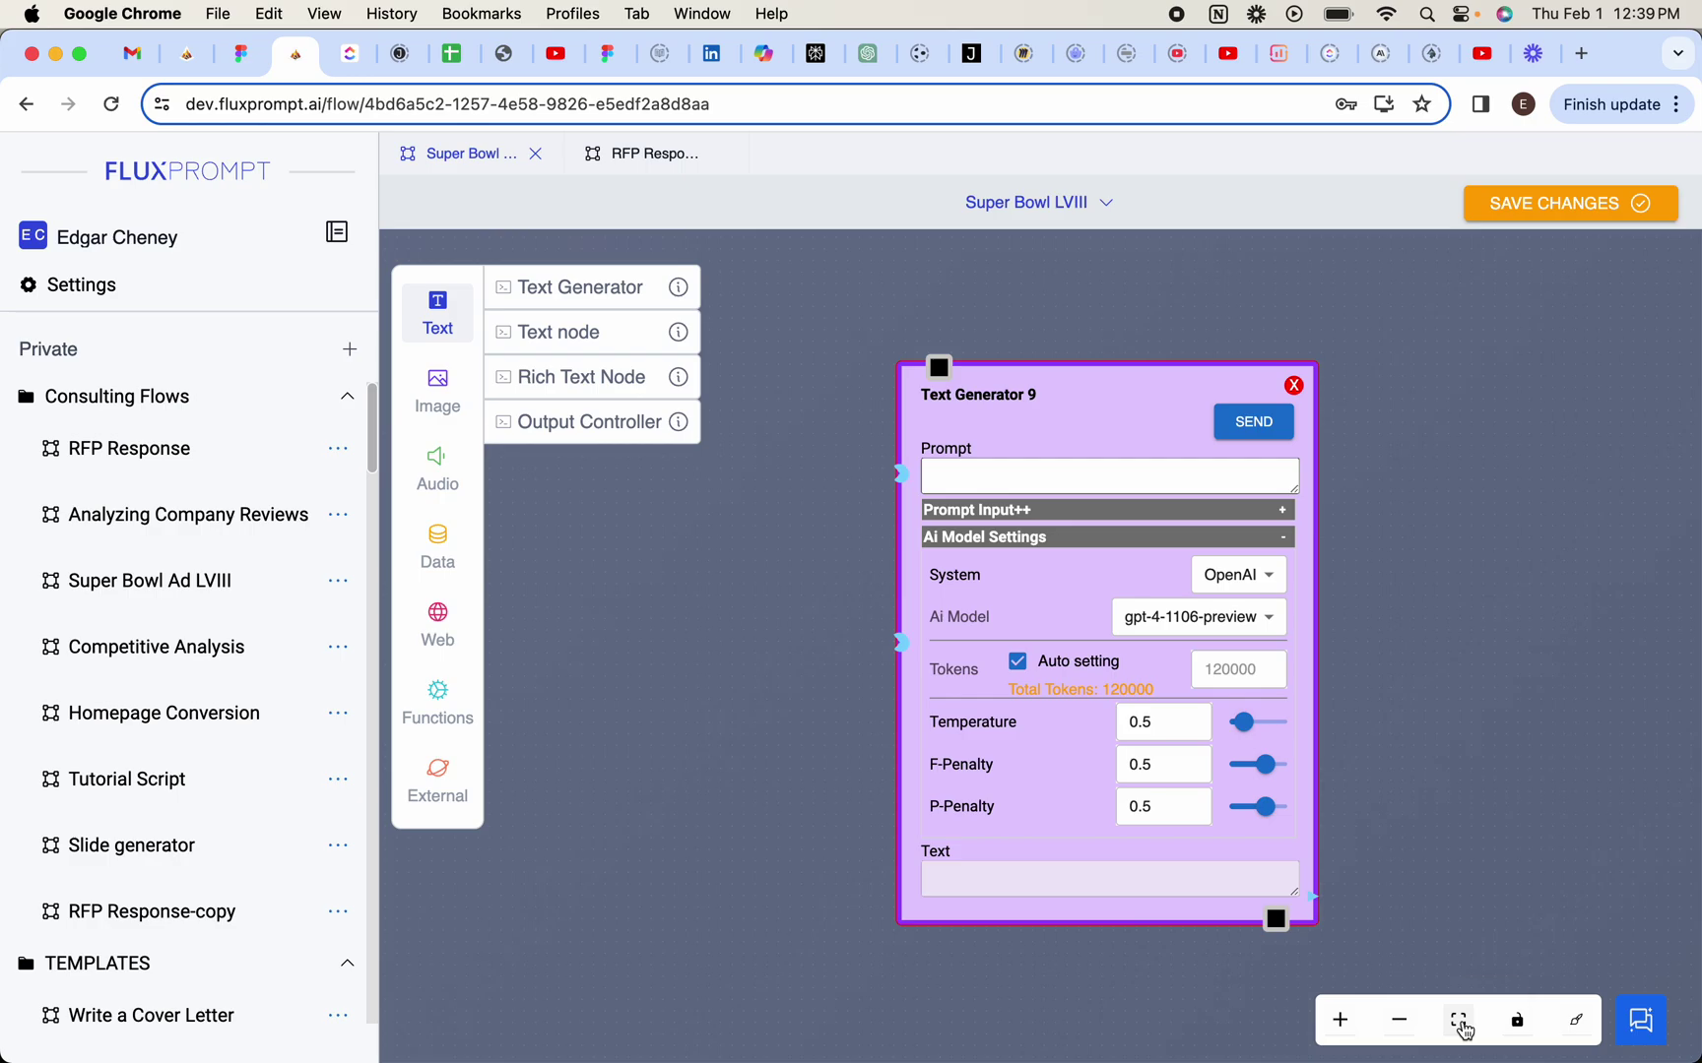
pyautogui.click(1459, 1022)
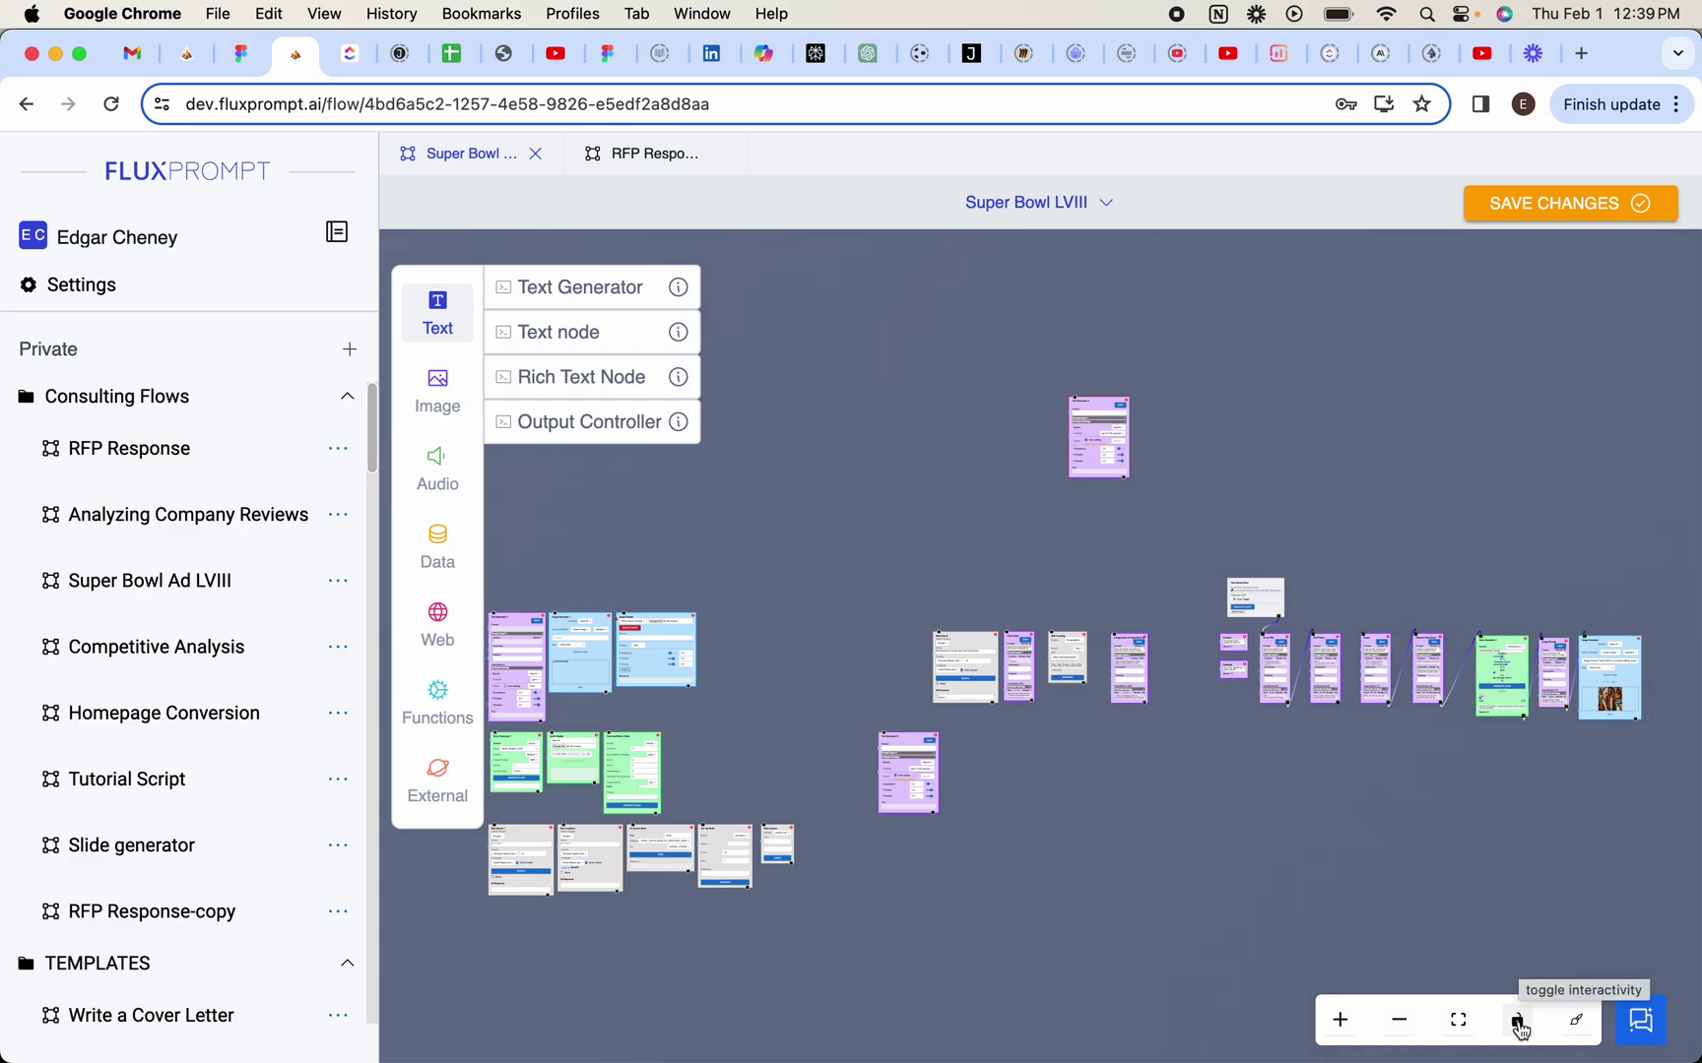
pyautogui.click(1576, 1024)
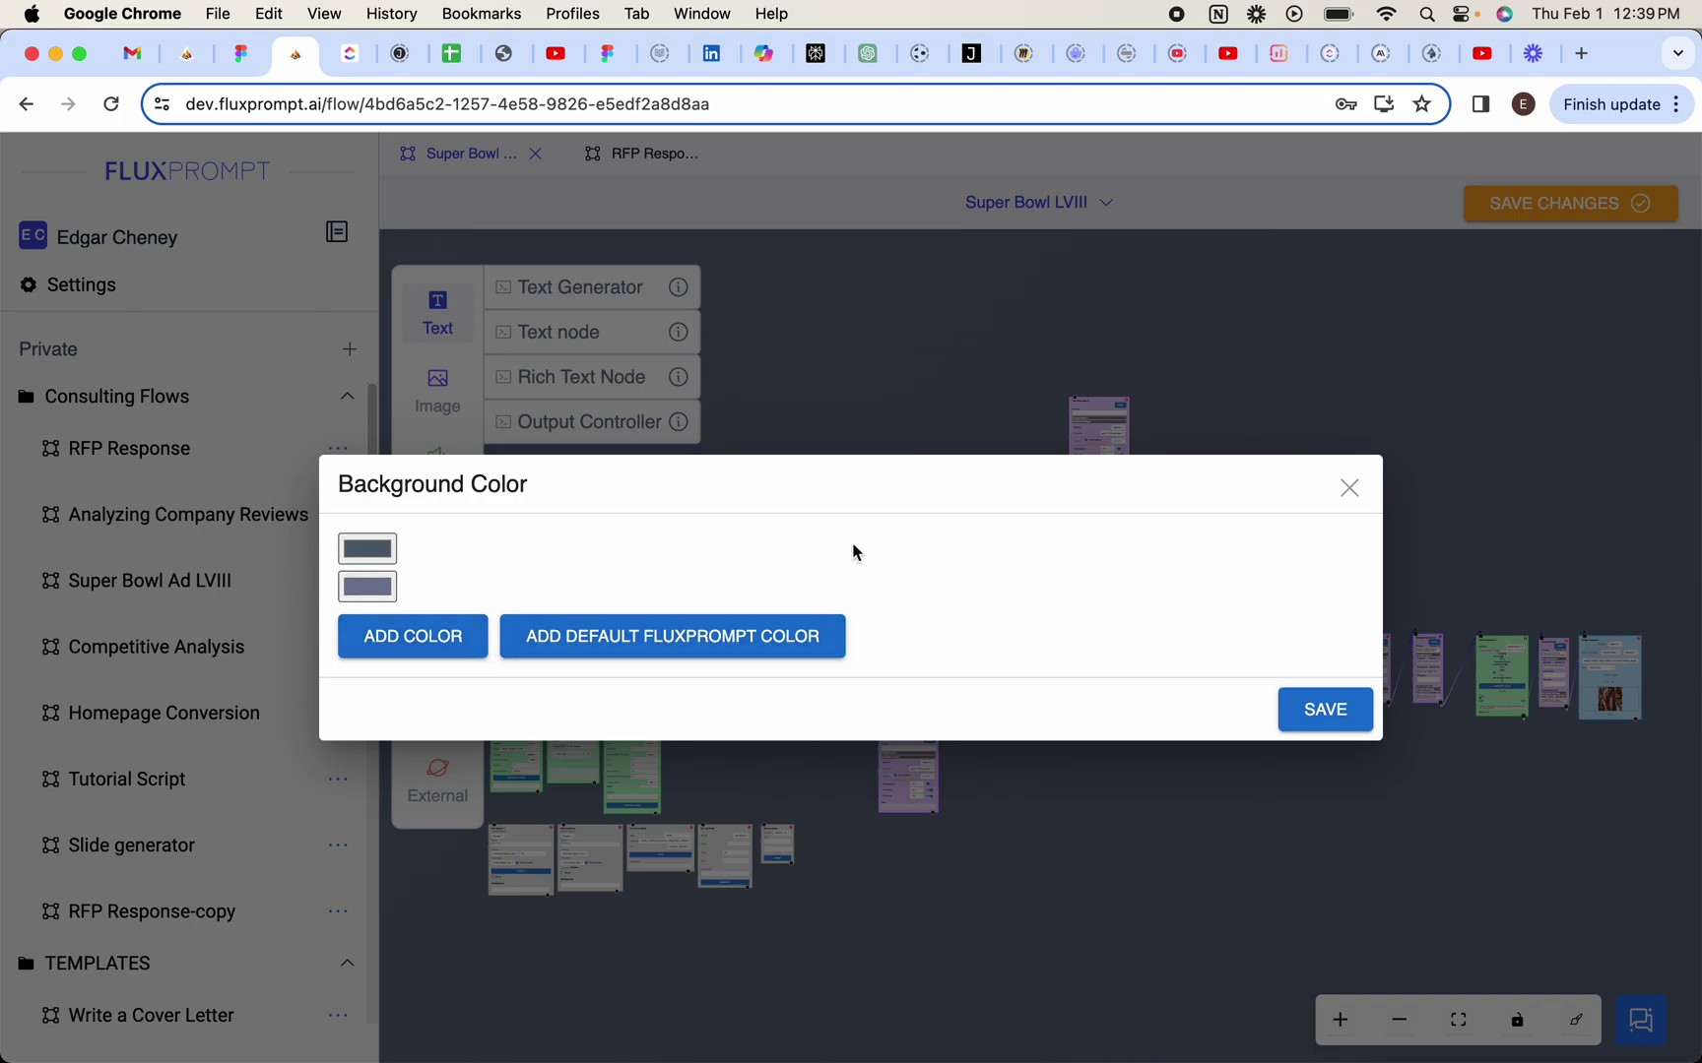
pyautogui.click(1348, 490)
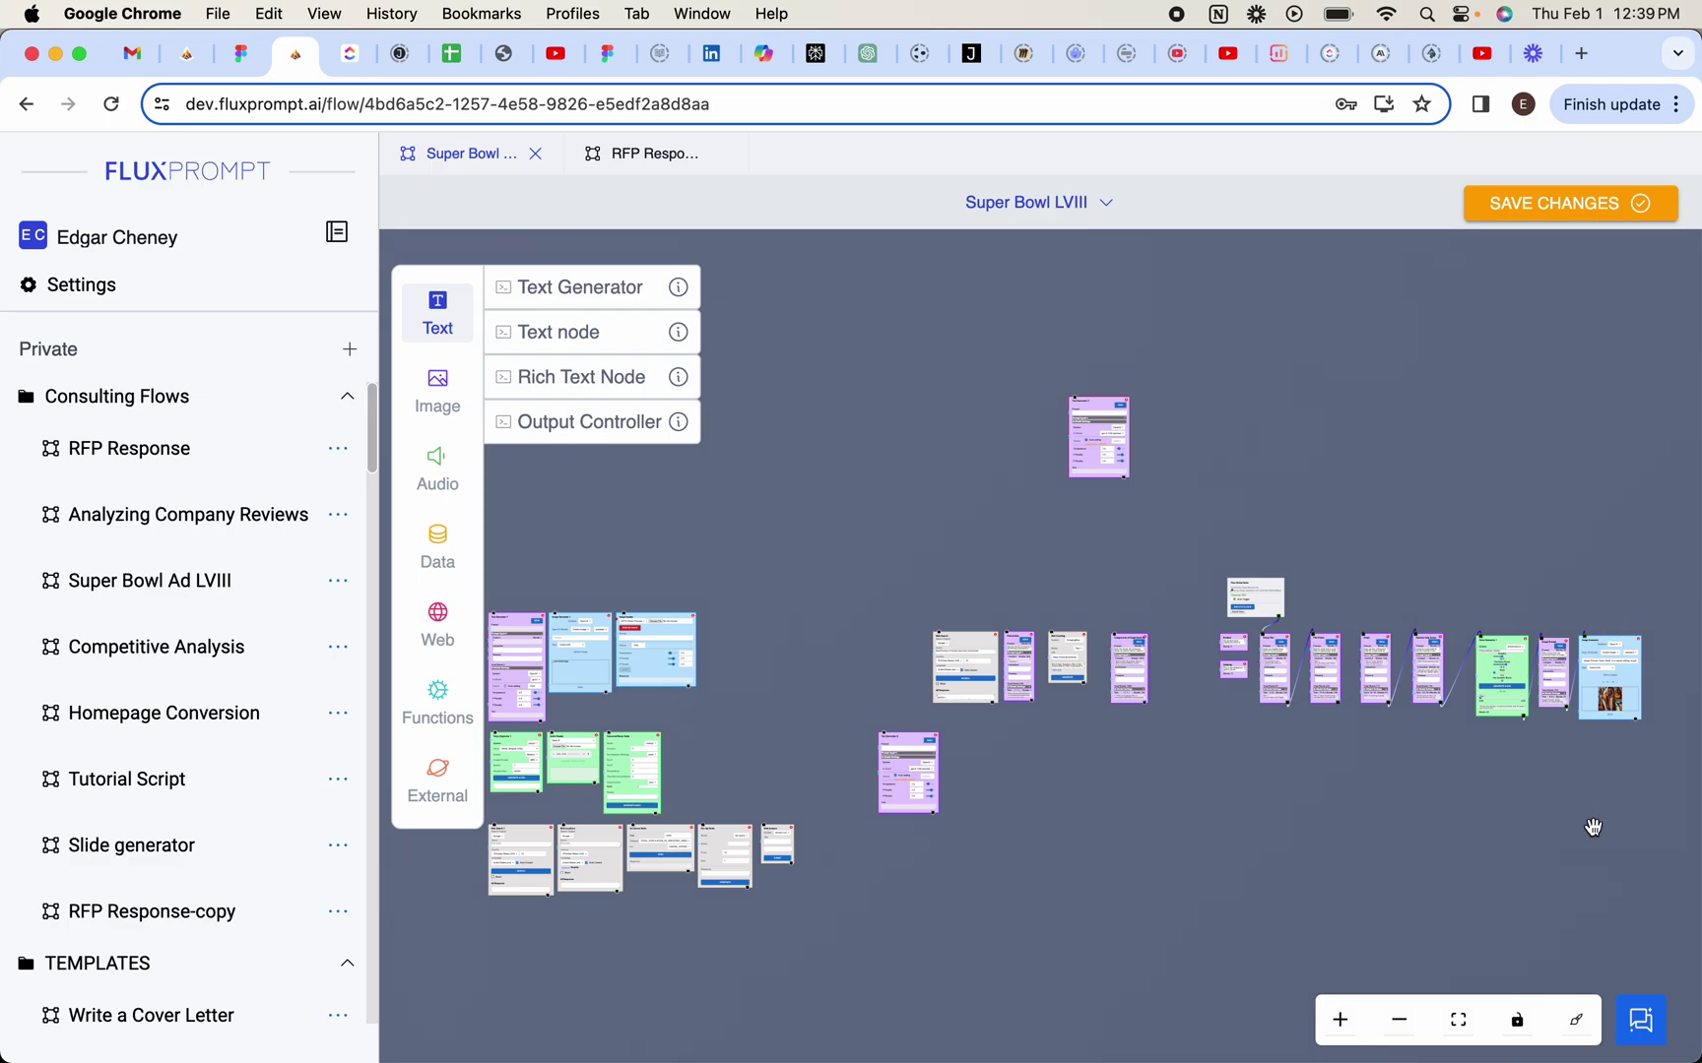
# View the FluxPrompt chatbot conversation and the list of available chatbots, and close the chat
pyautogui.click(1640, 1024)
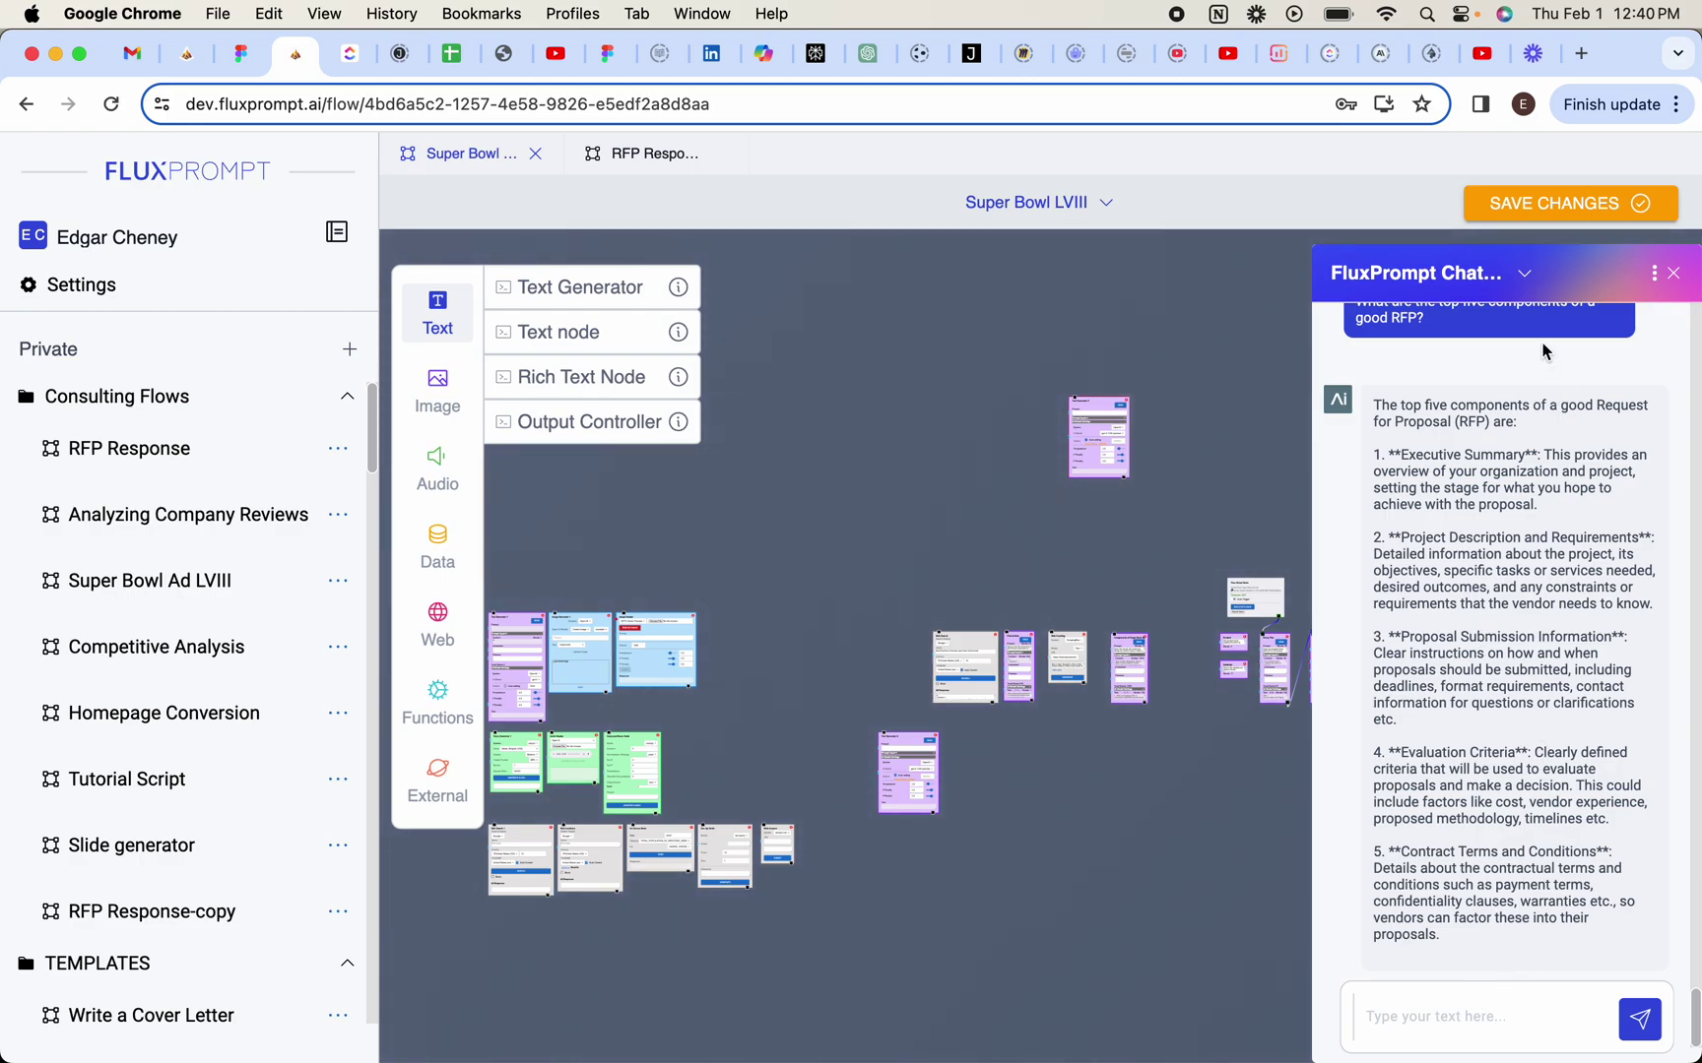
pyautogui.click(1524, 283)
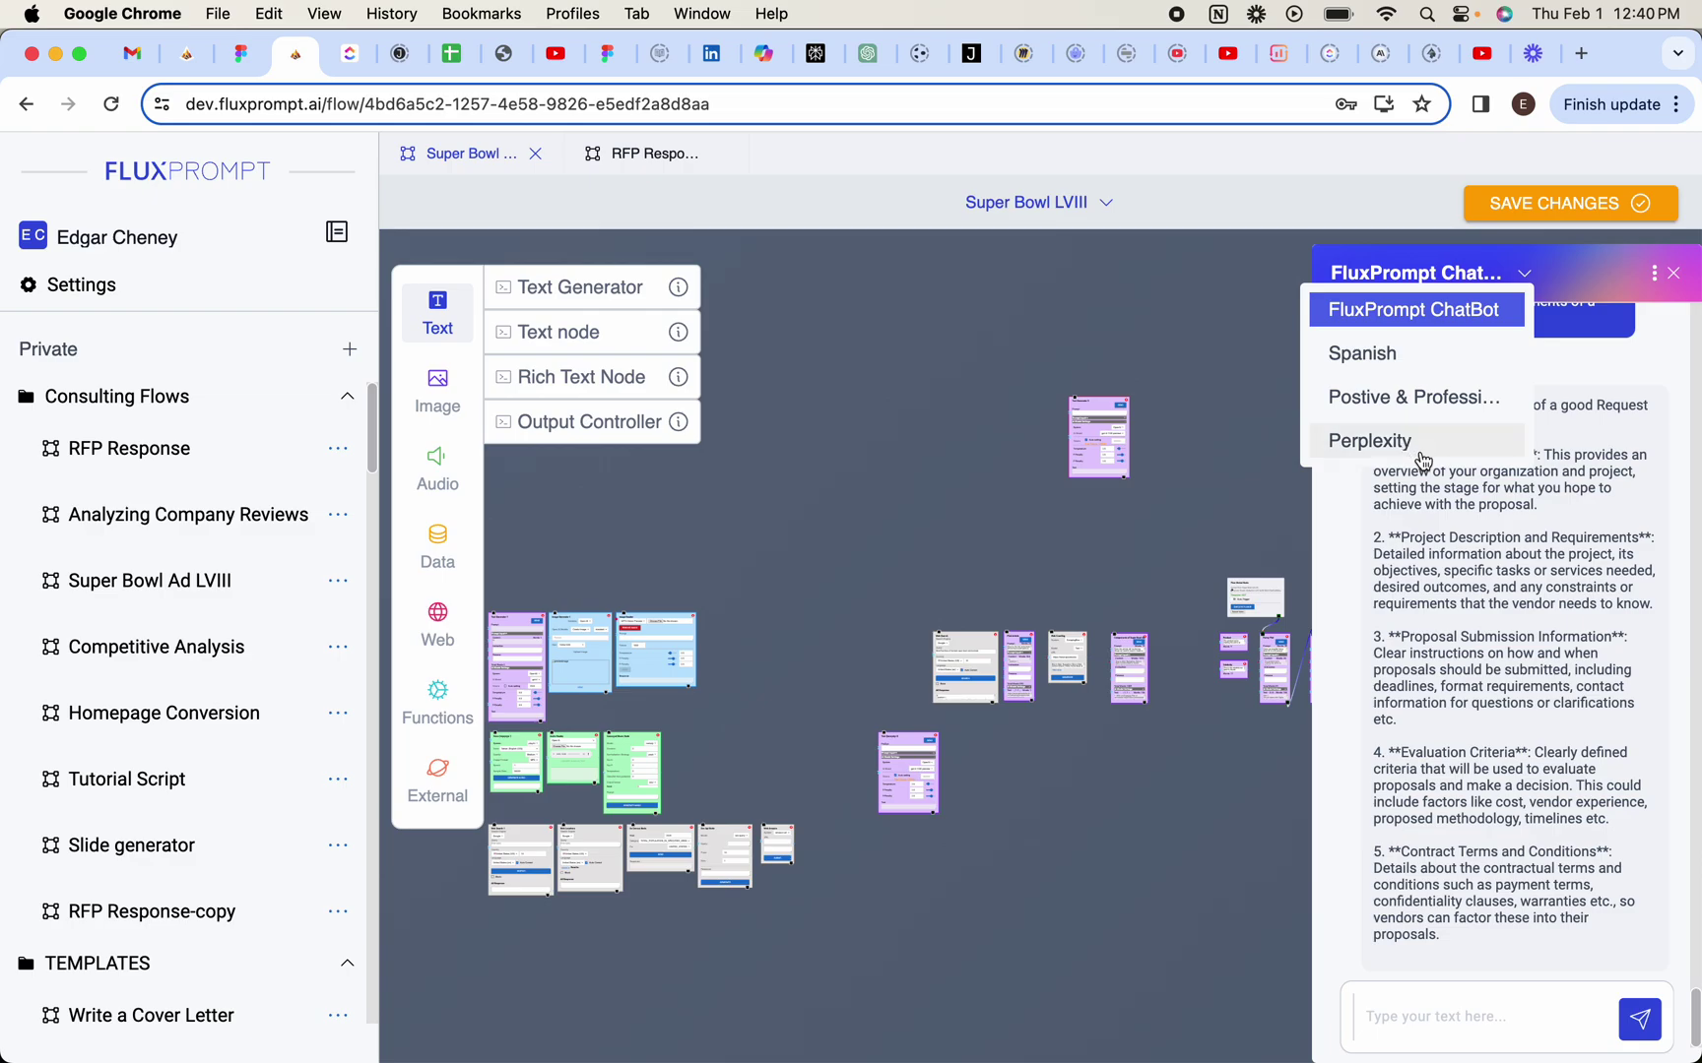
pyautogui.click(1568, 451)
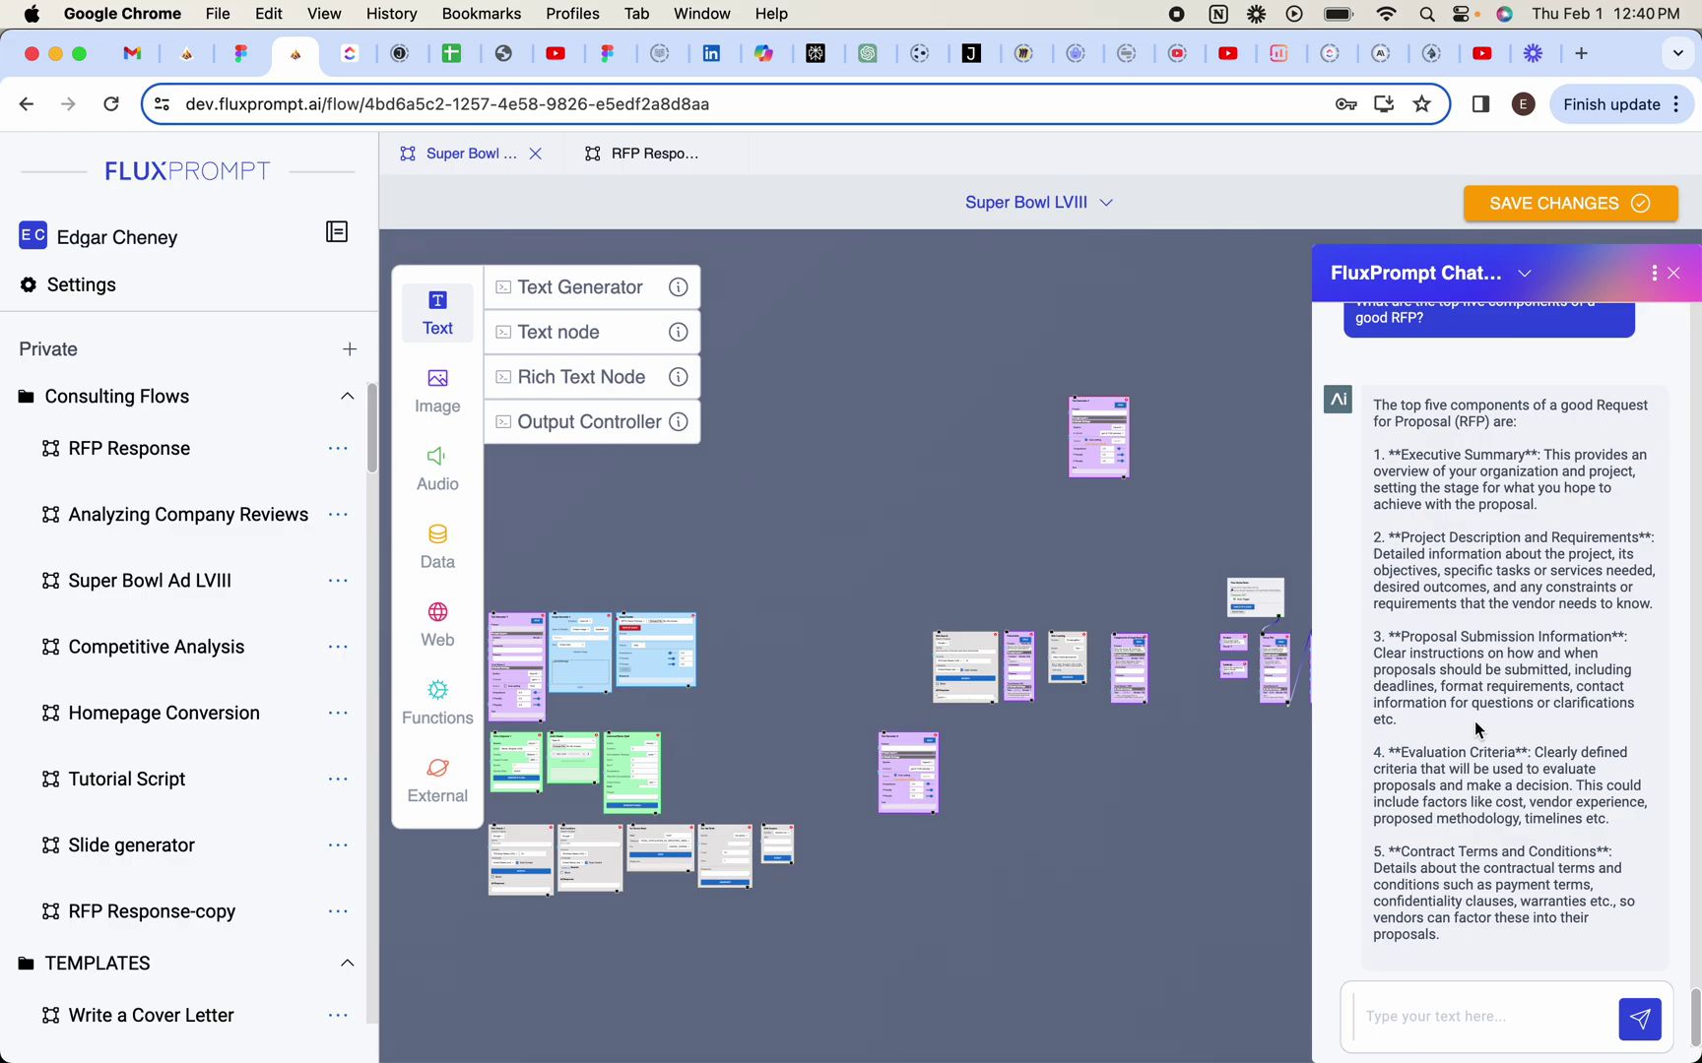
pyautogui.click(1674, 276)
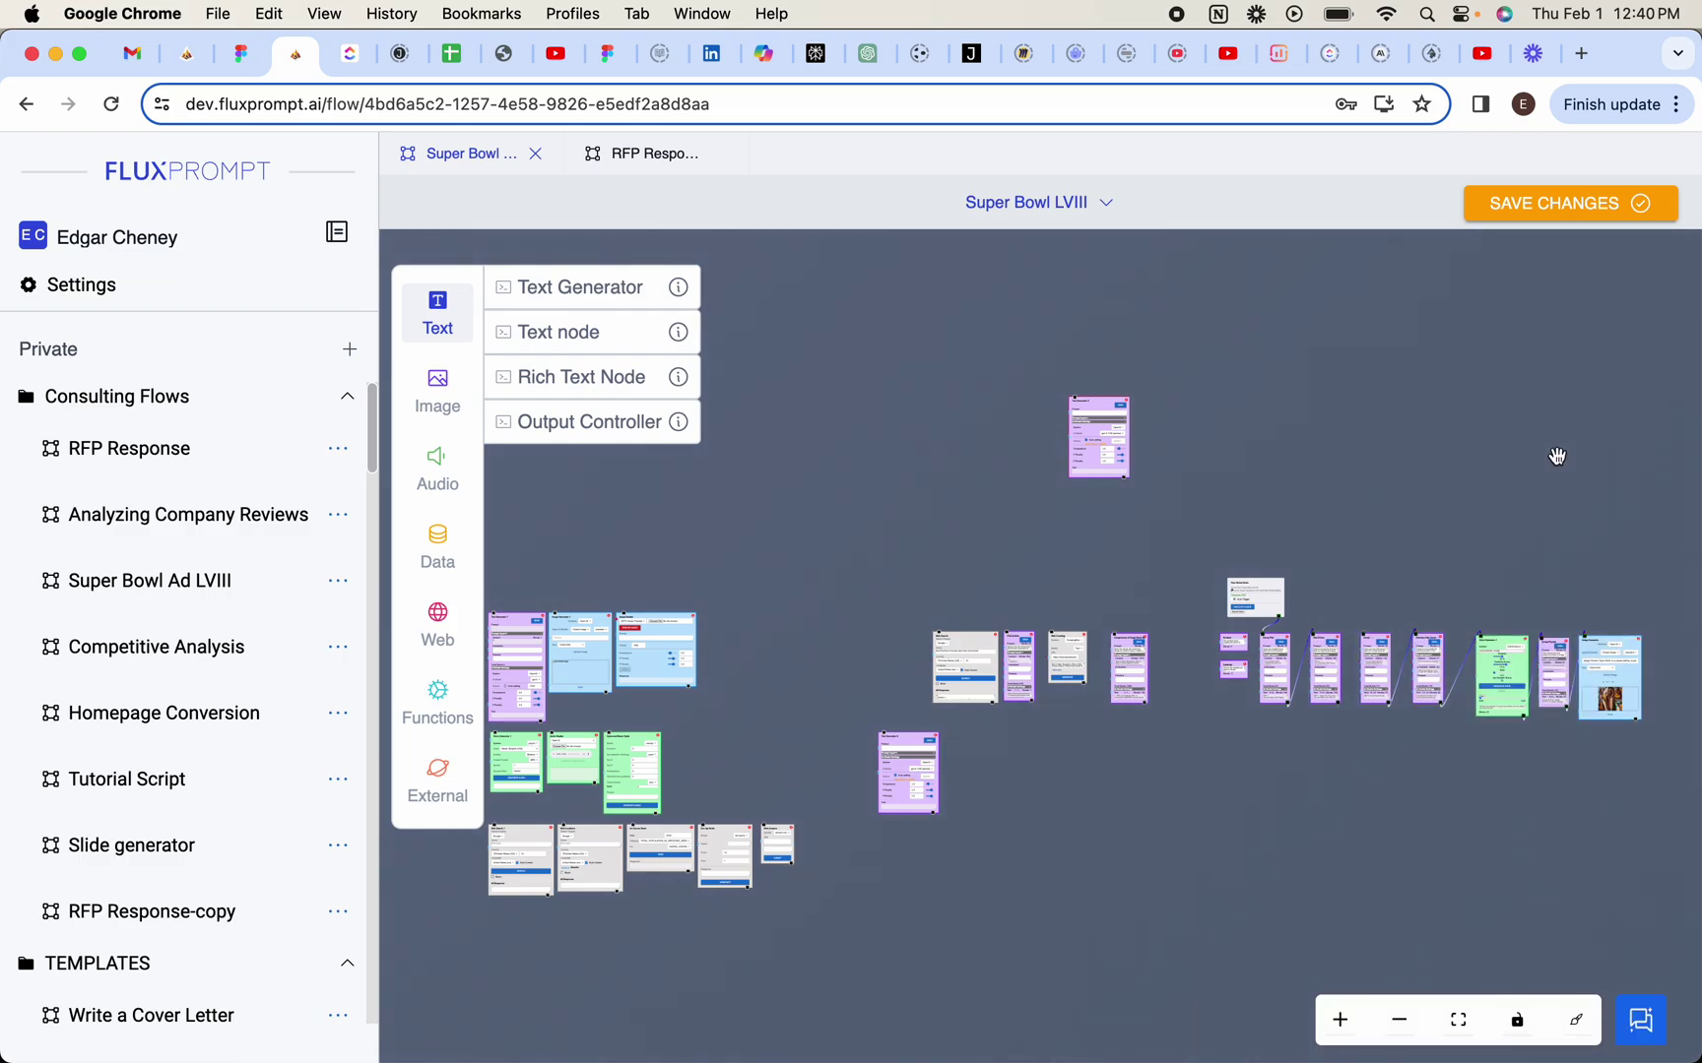
pyautogui.moveTo(867, 592); pyautogui.dragTo(957, 570)
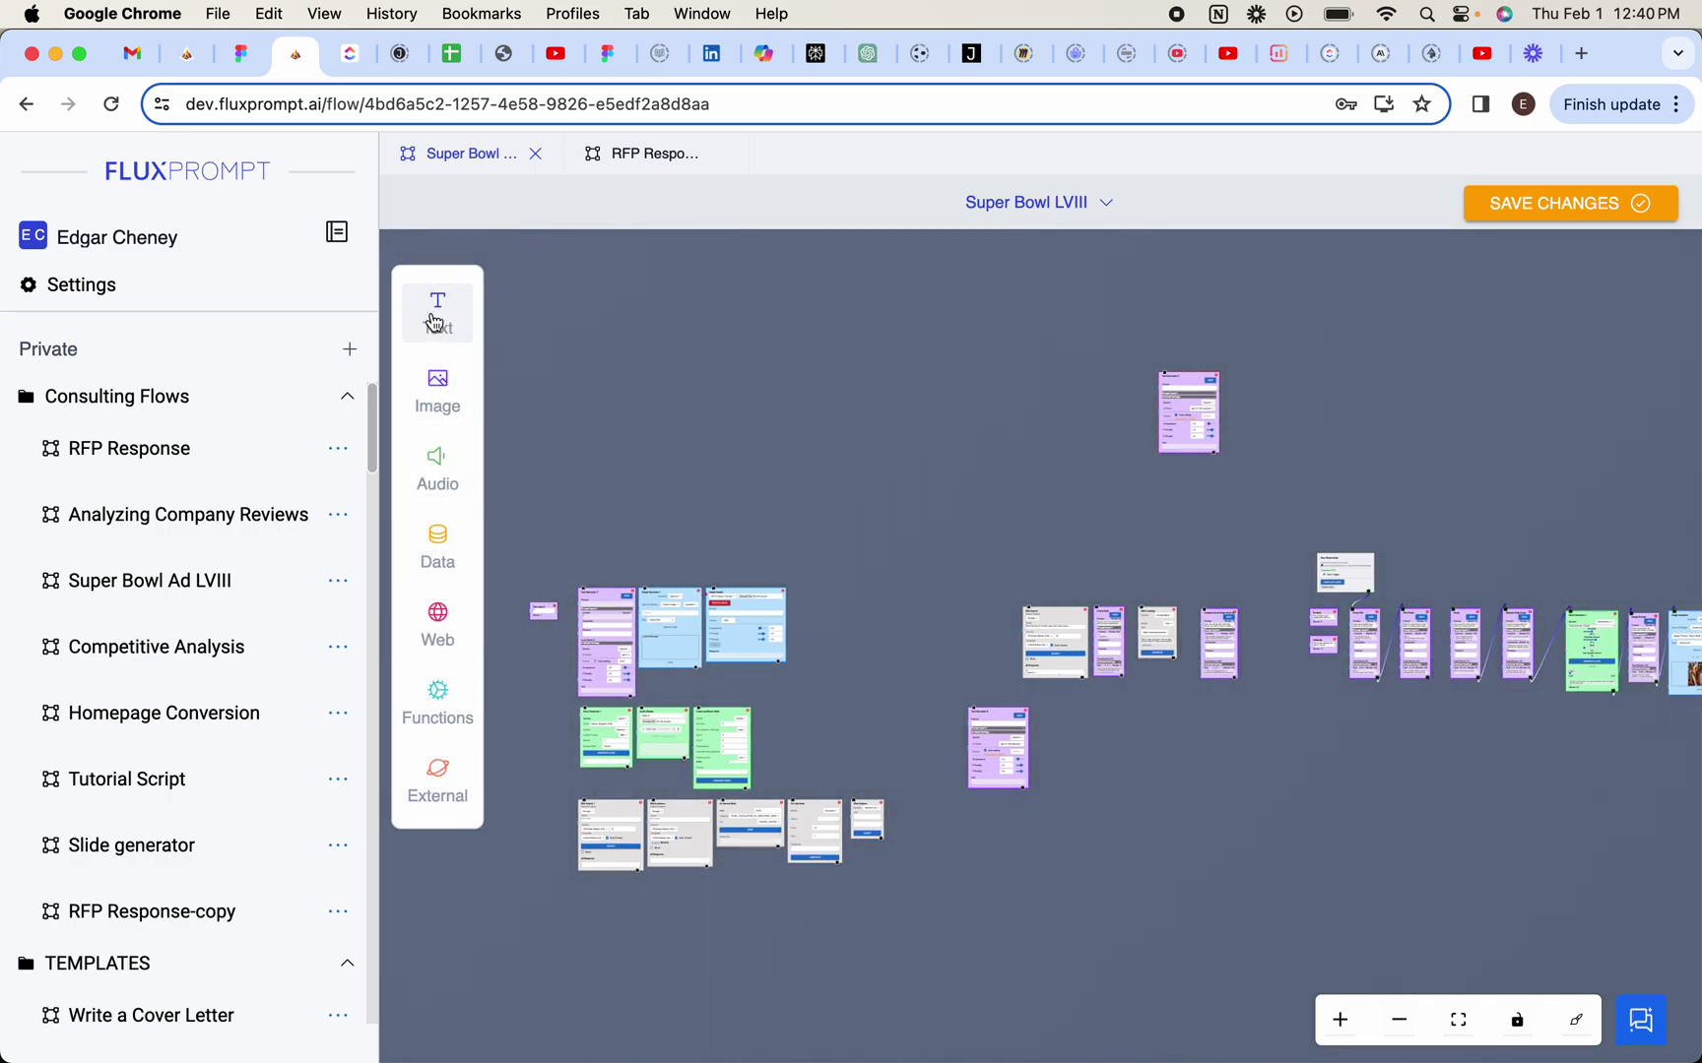
# Look through the node types offered in the Text, Image, Audio and Data categories
pyautogui.moveTo(434, 321)
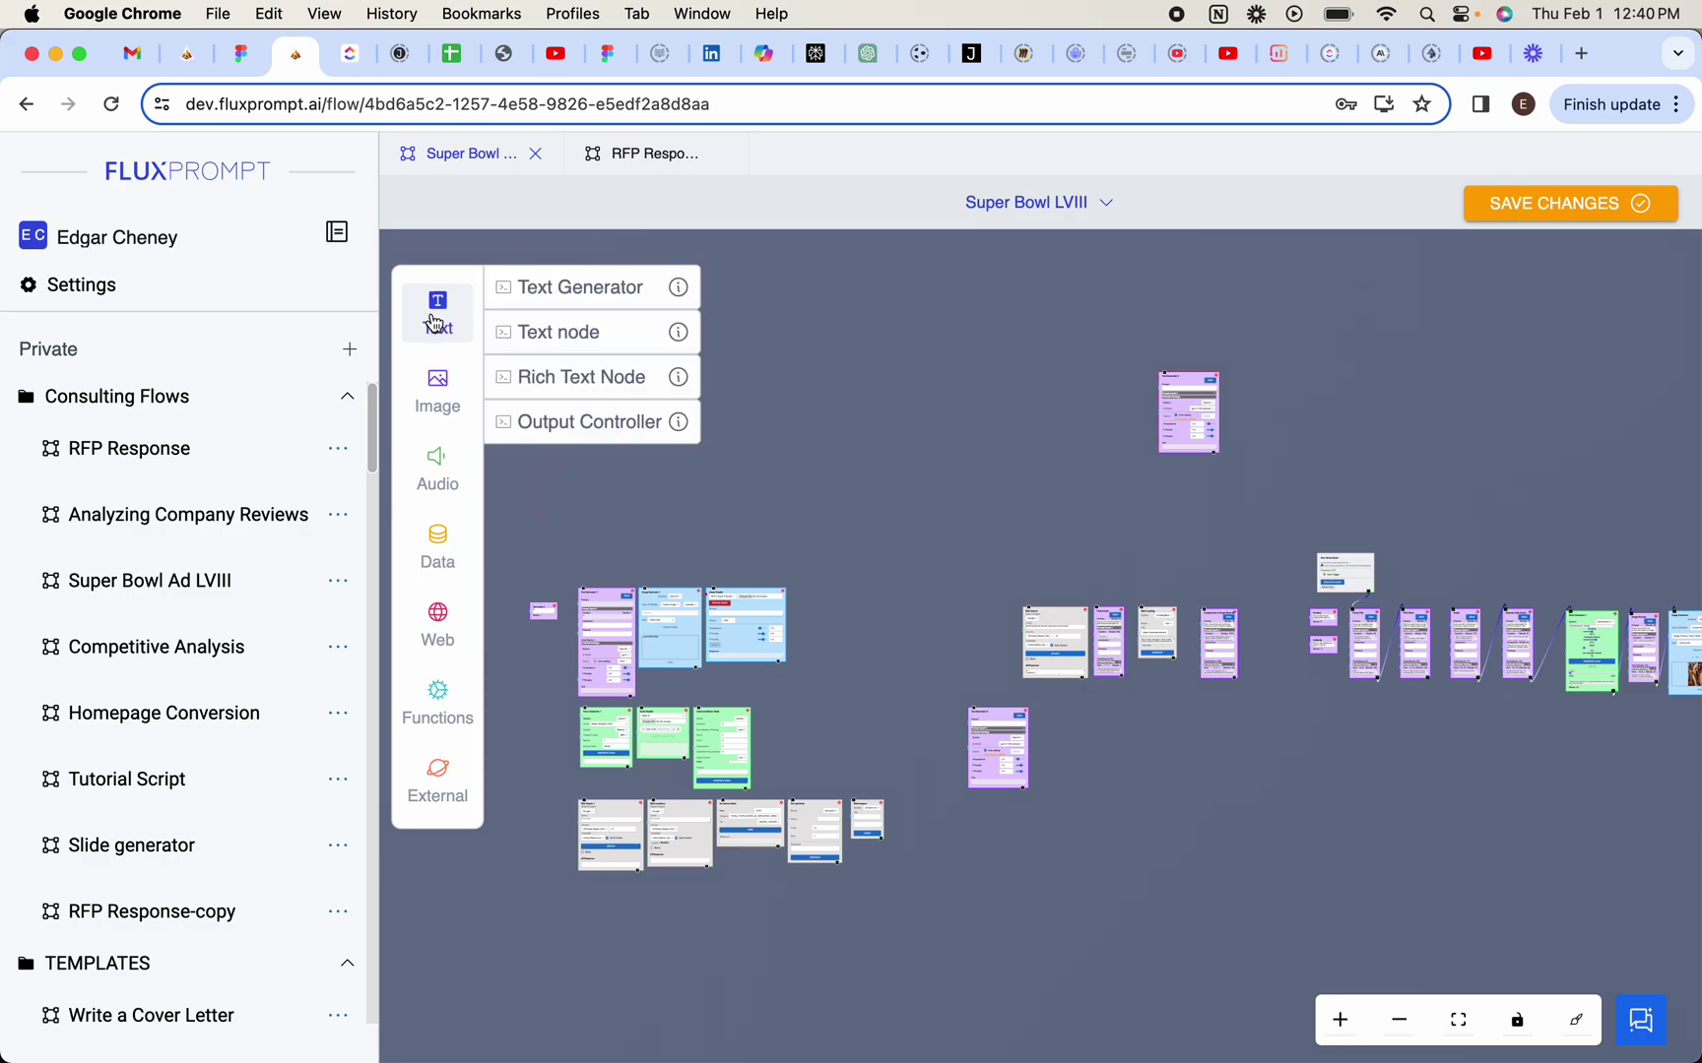
pyautogui.click(442, 397)
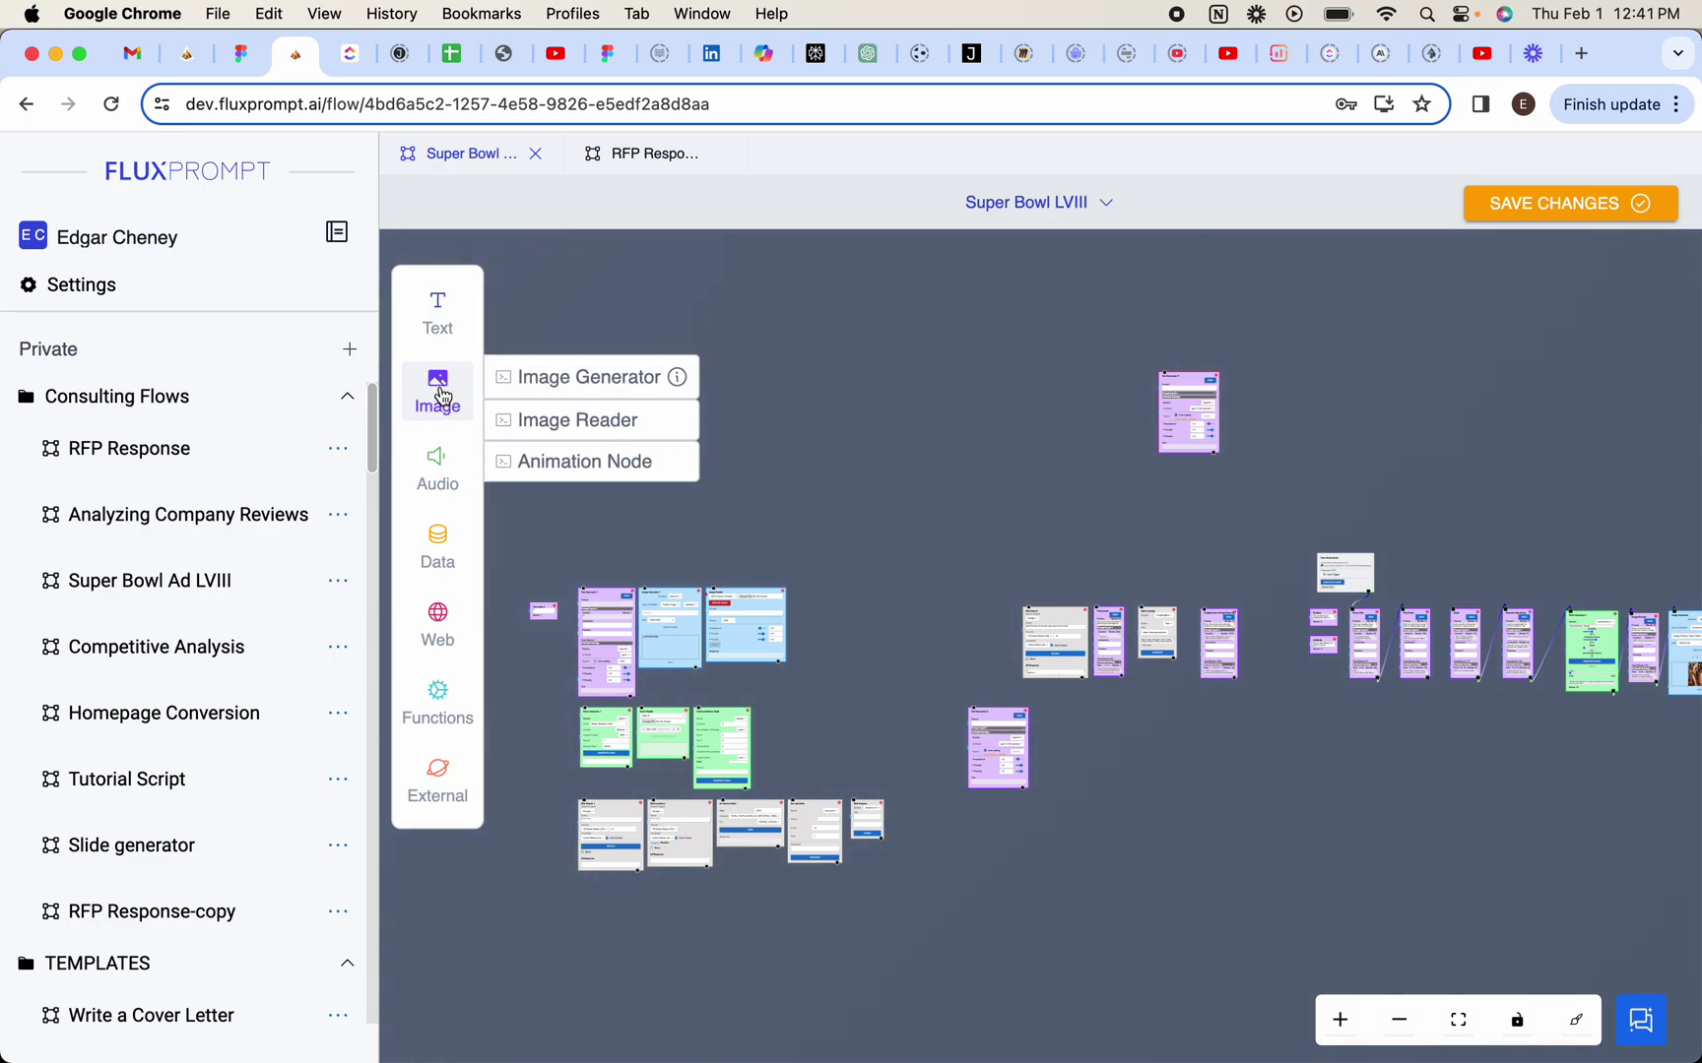
pyautogui.click(437, 463)
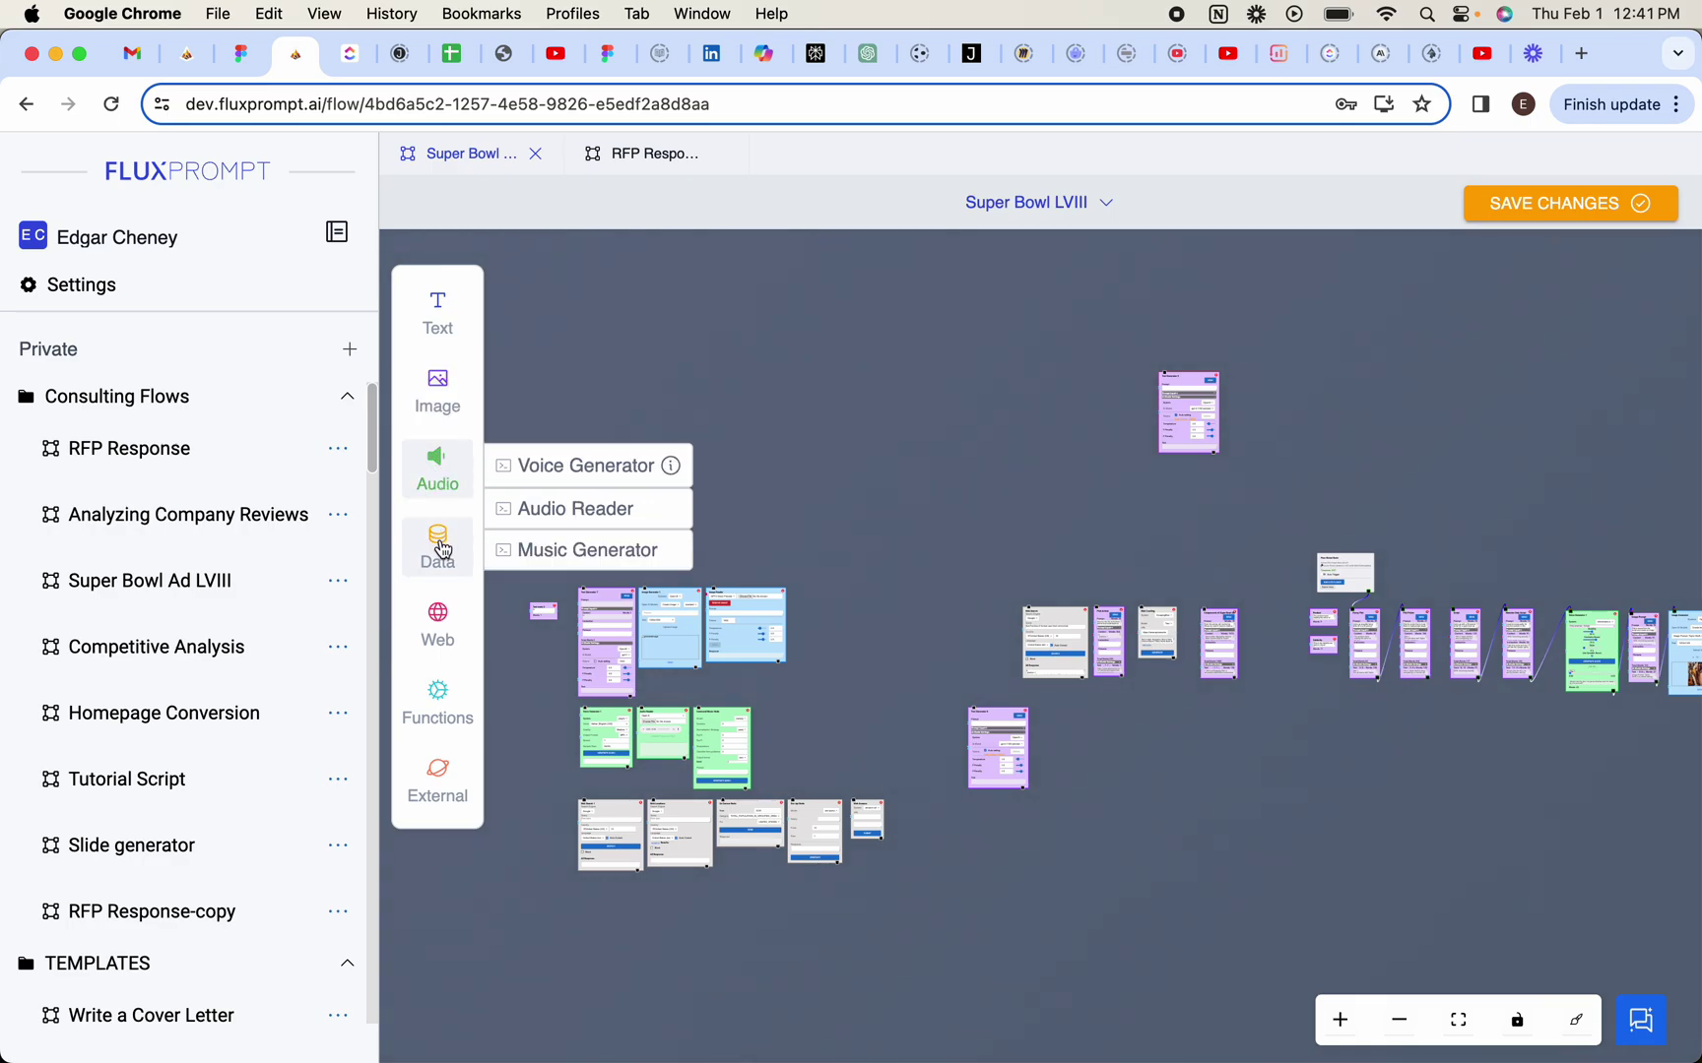
pyautogui.click(440, 549)
# Add a Text Generator node to the empty canvas area above the leftmost group of nodes
pyautogui.click(437, 320)
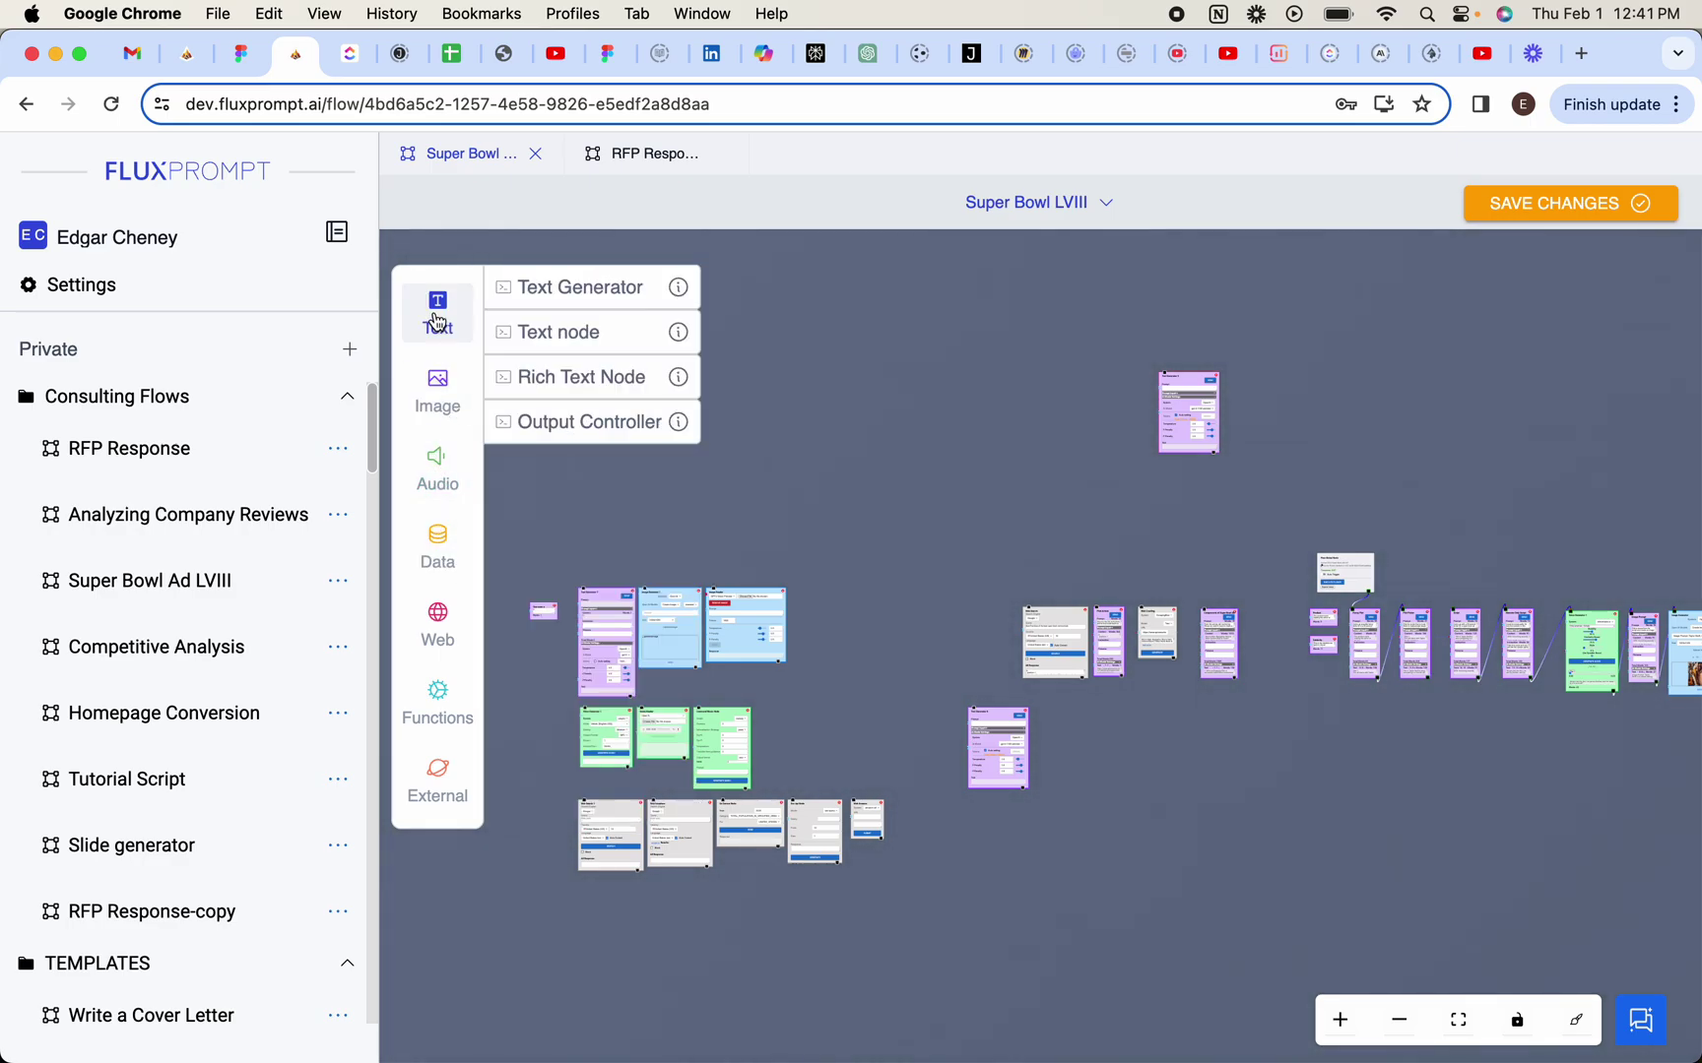
pyautogui.moveTo(520, 287); pyautogui.dragTo(764, 304)
pyautogui.click(438, 313)
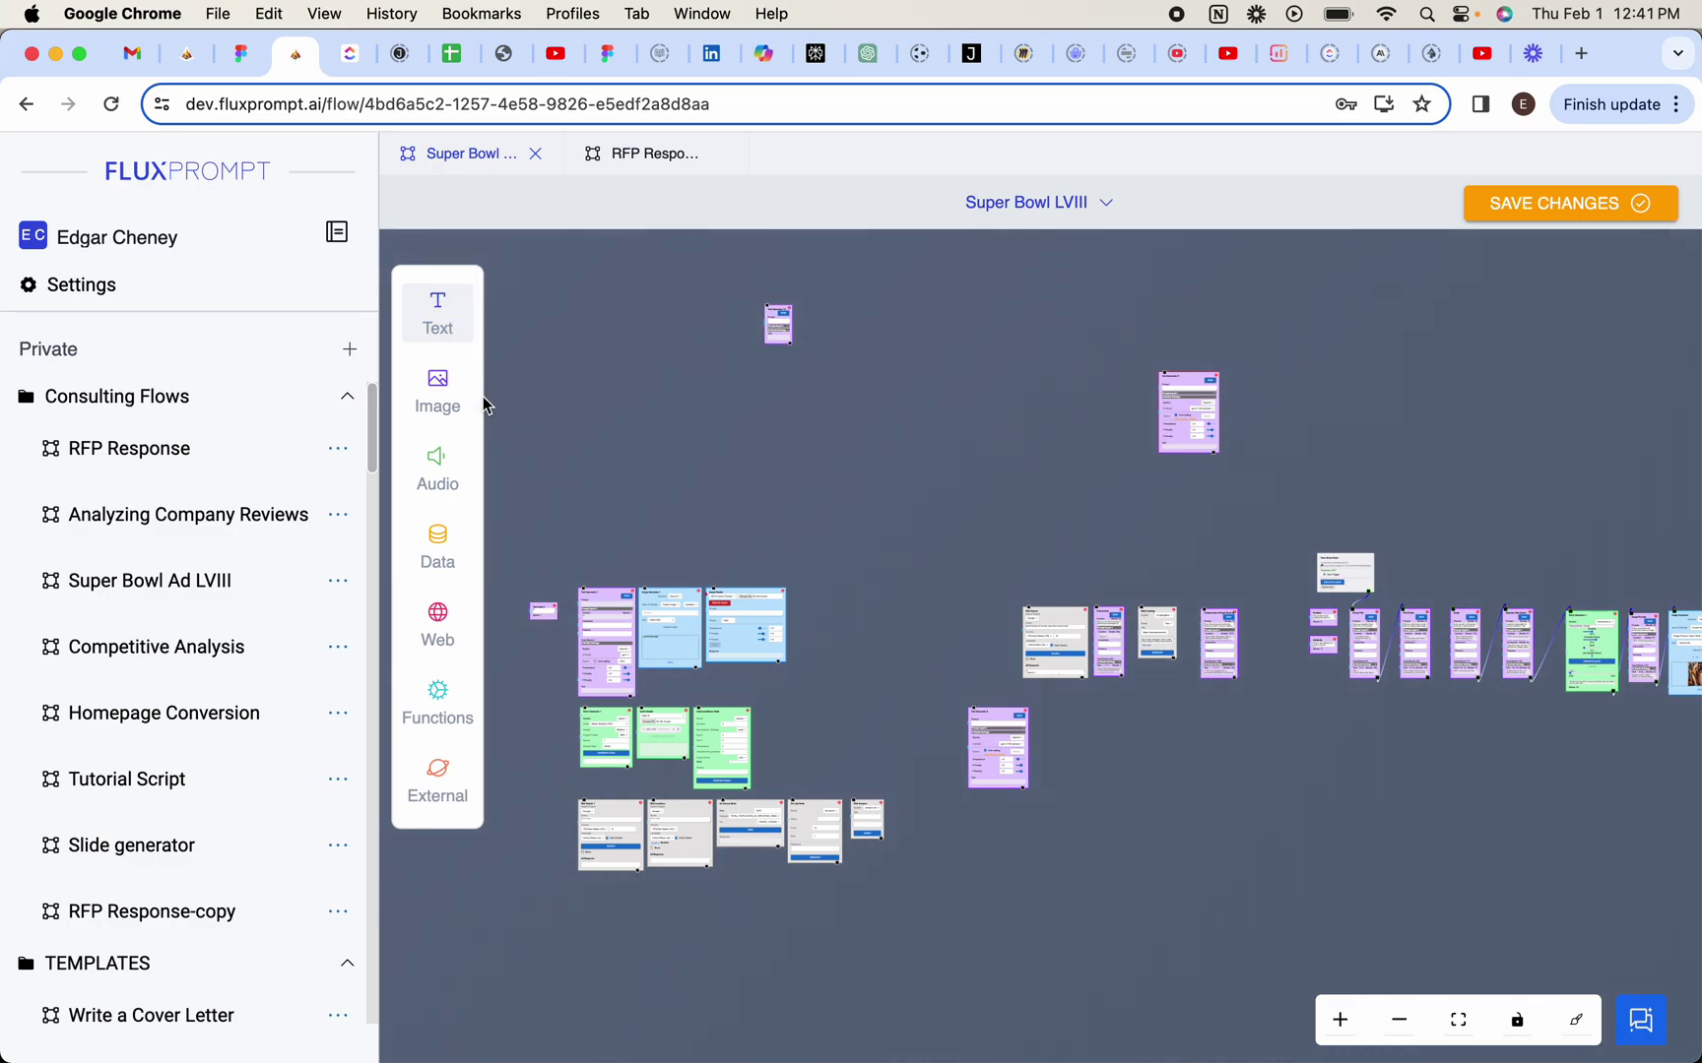
# View the management options available for the open Super Bowl LVIII flow and close them without choosing one
pyautogui.scroll(3, 522, 414)
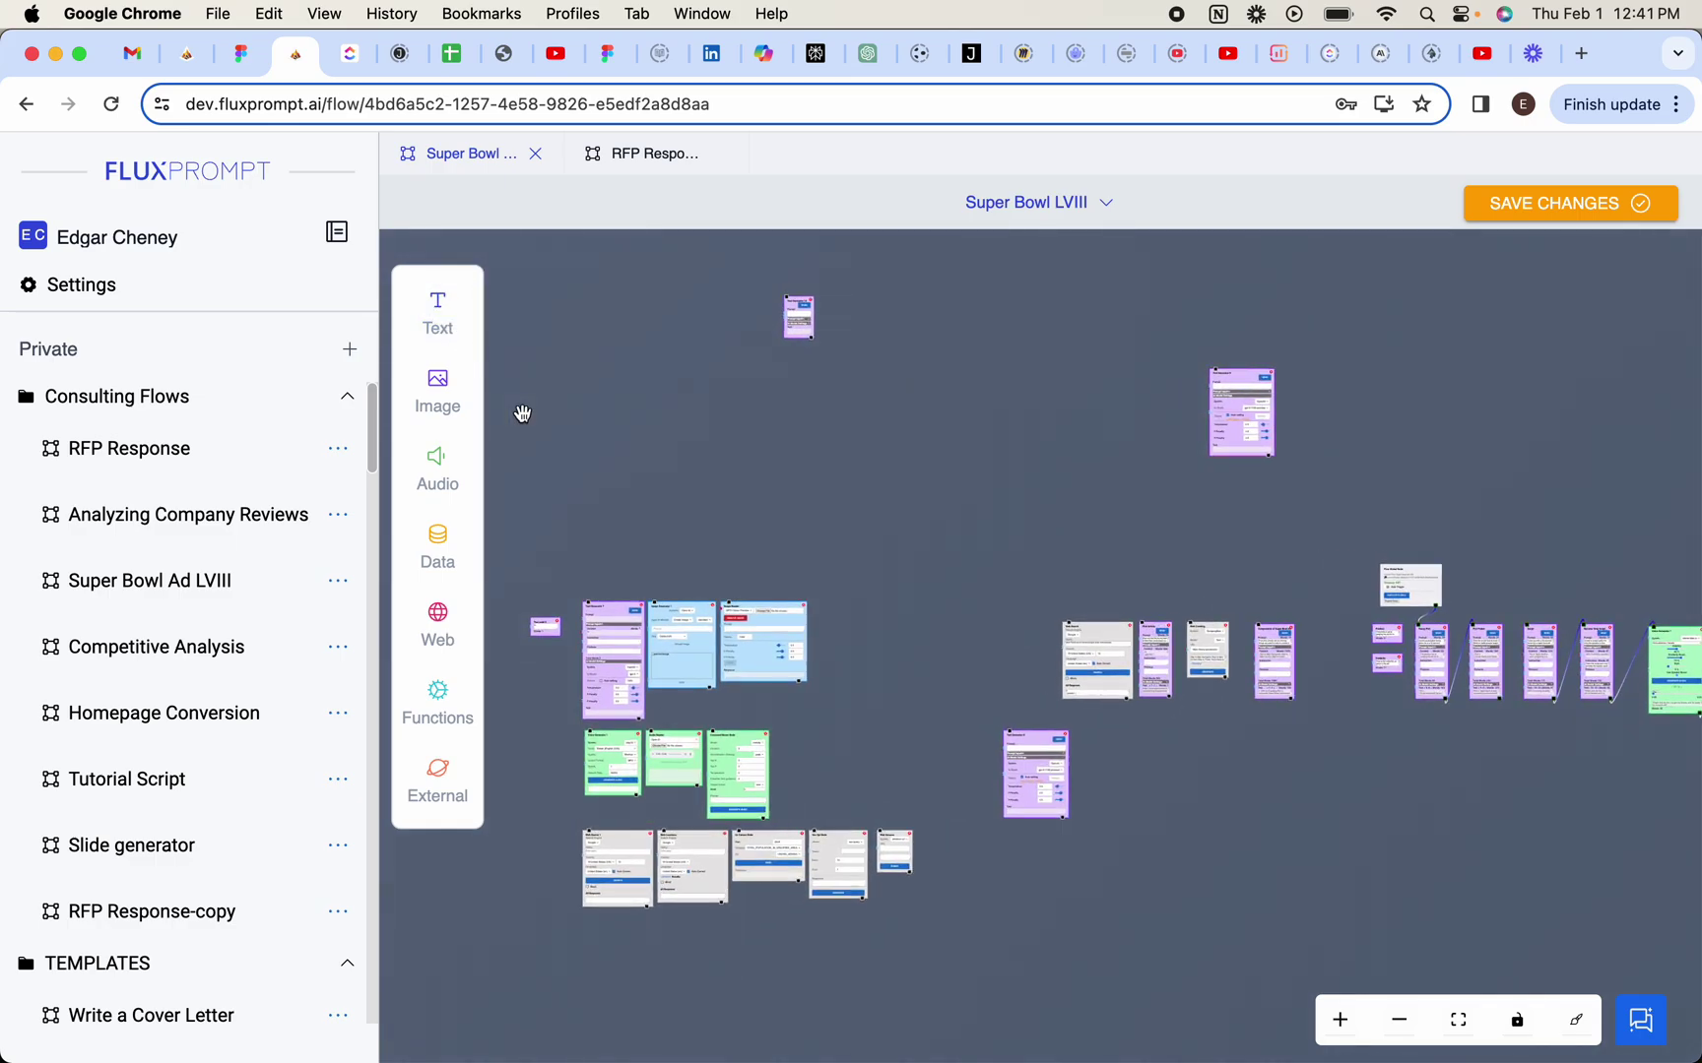
pyautogui.scroll(2, 993, 362)
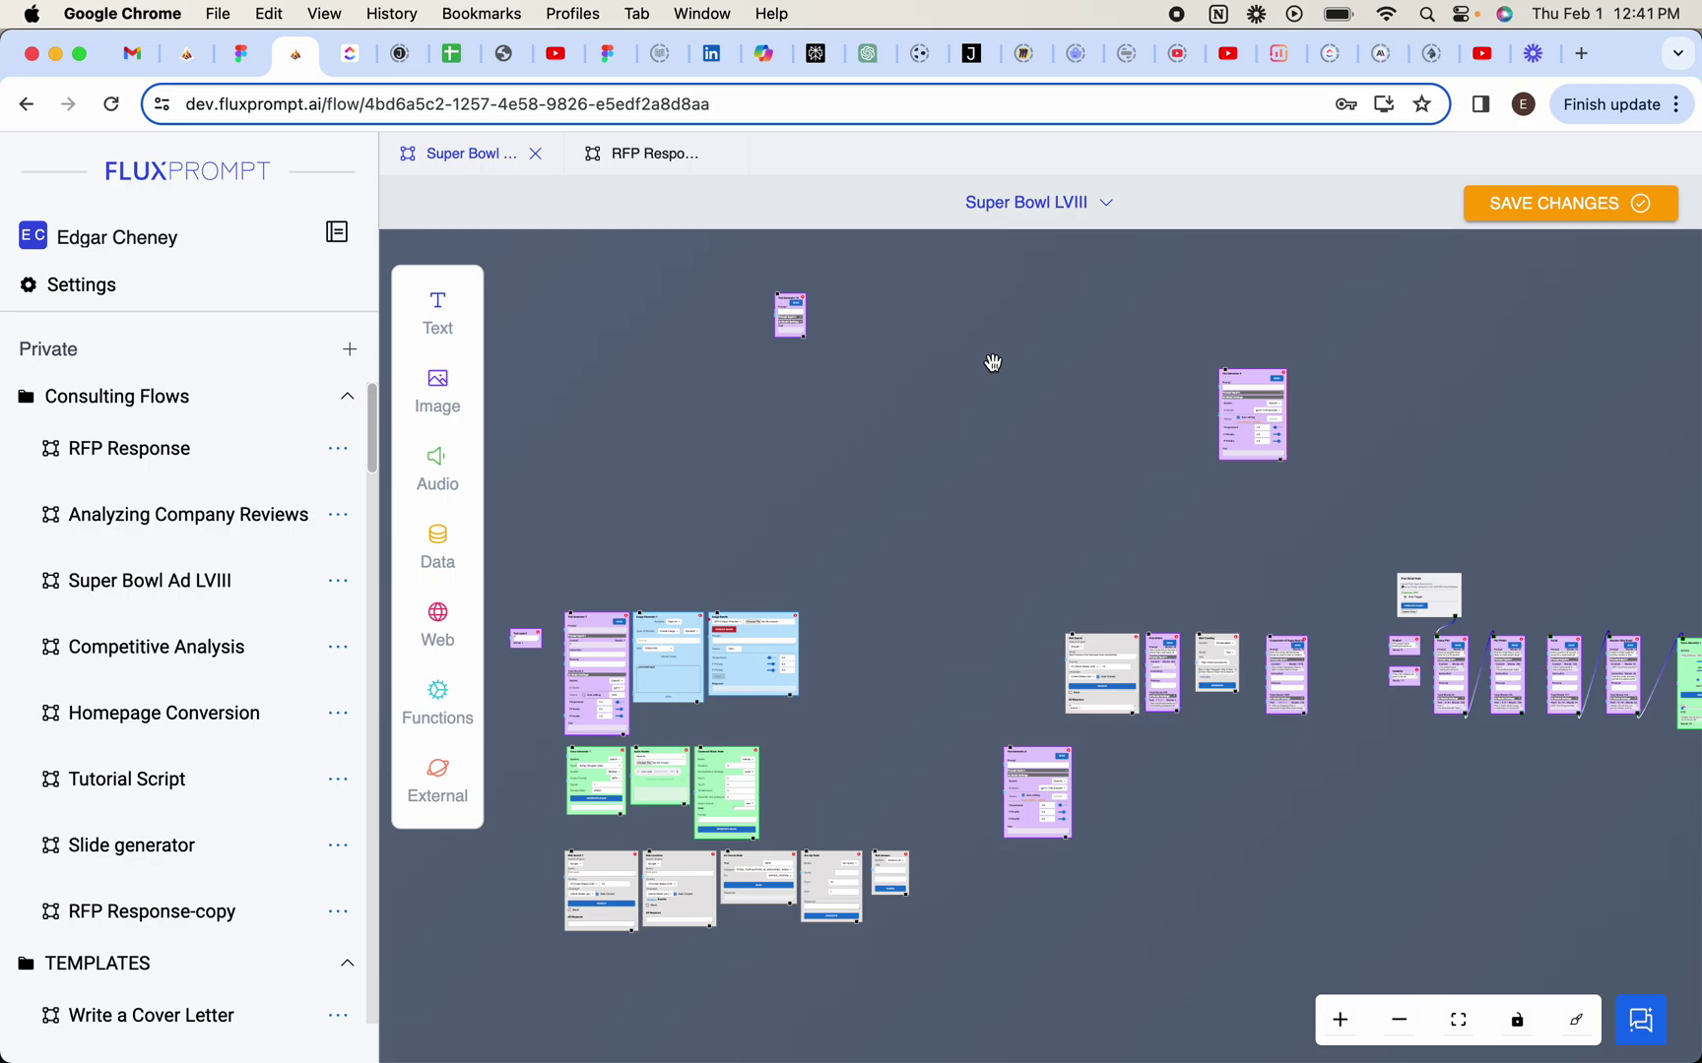
pyautogui.scroll(1, 993, 363)
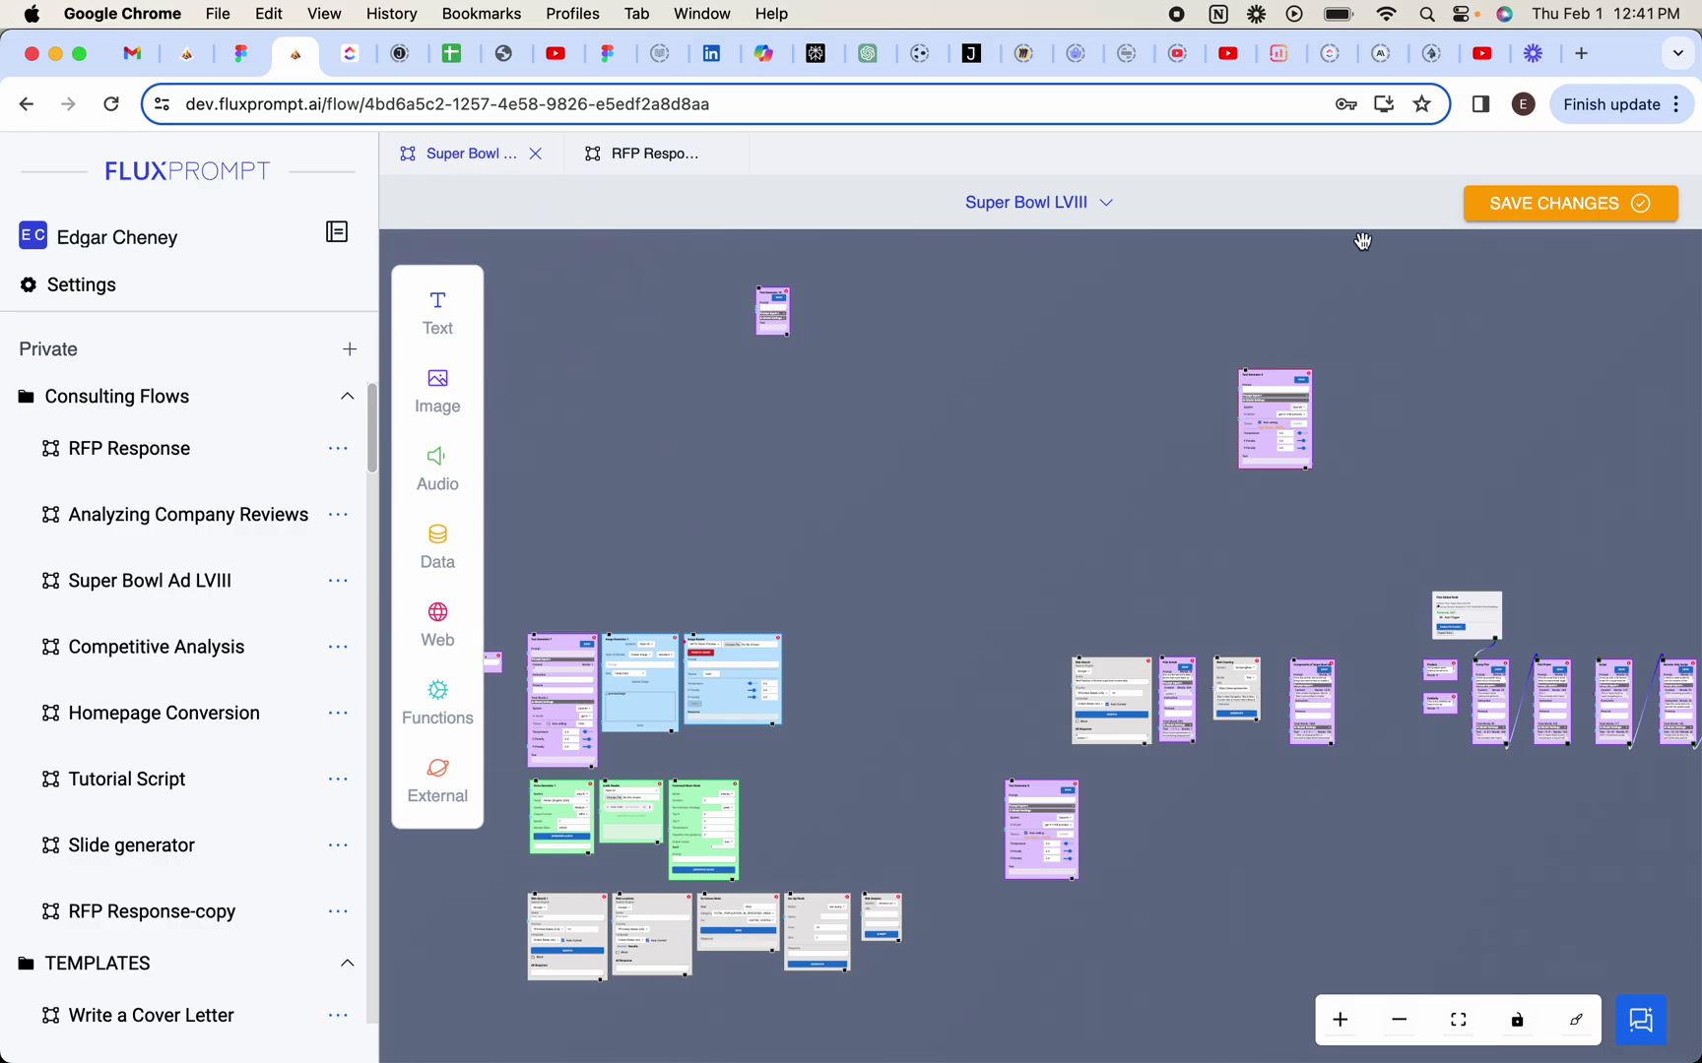
pyautogui.click(1107, 205)
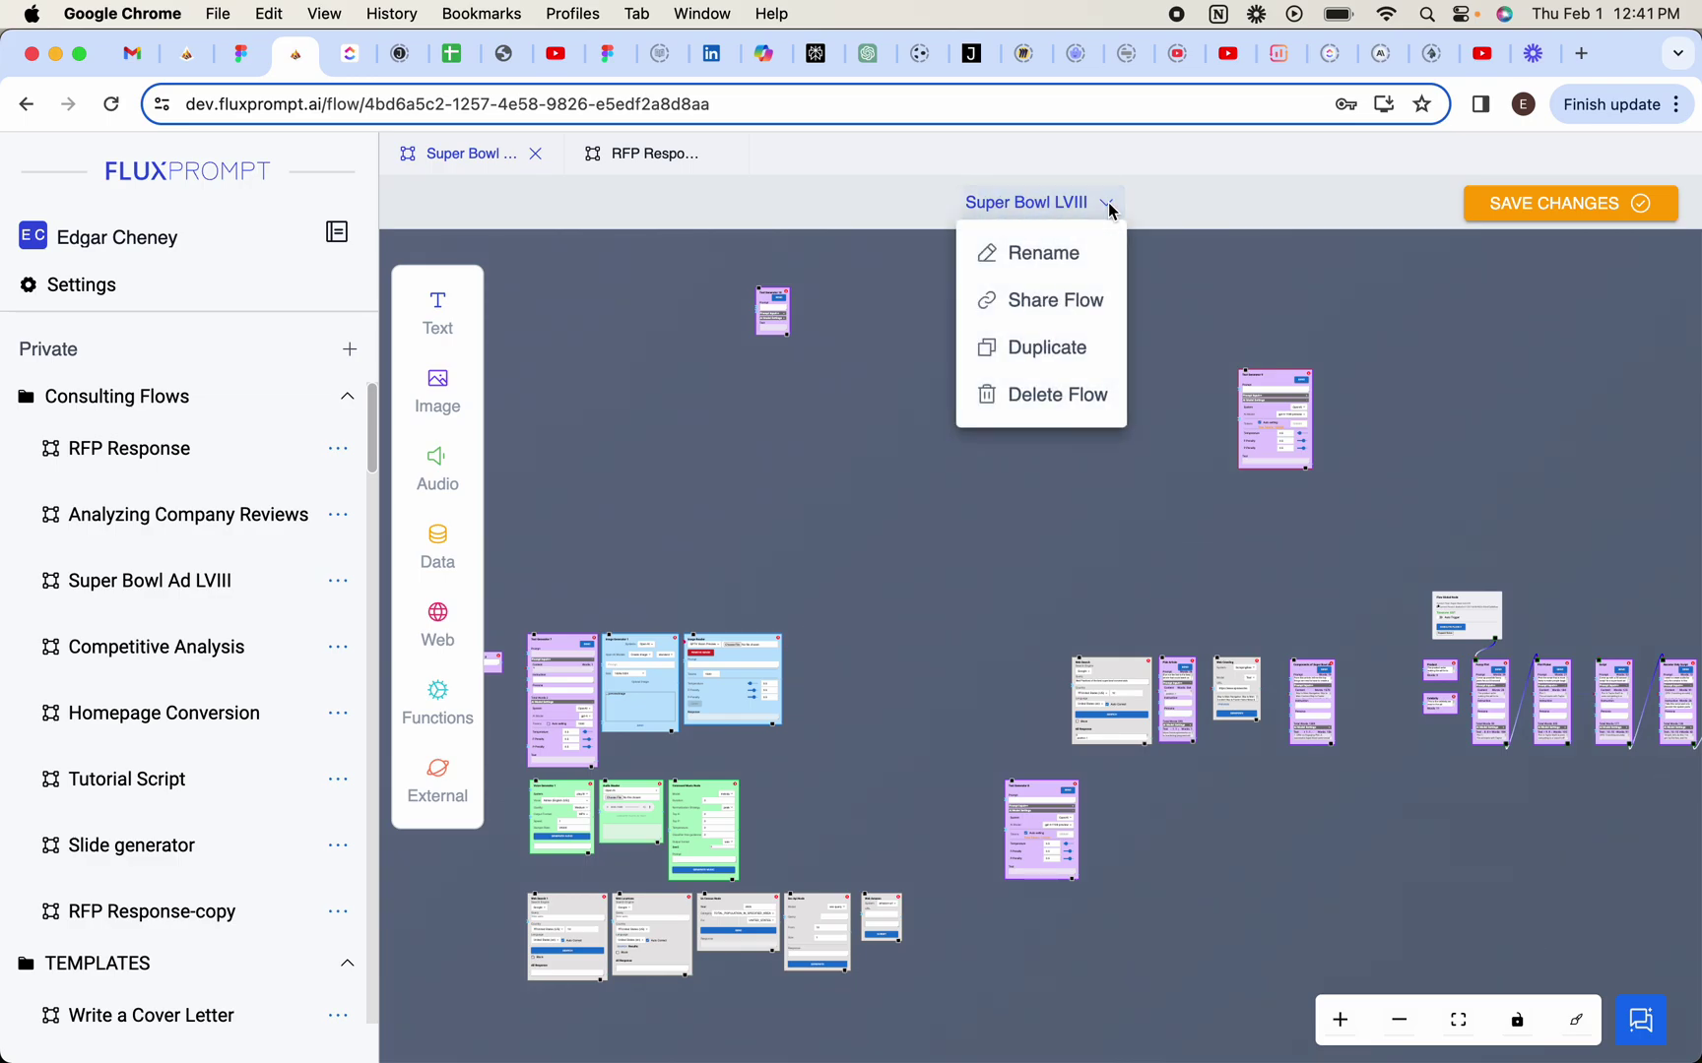
pyautogui.click(1183, 321)
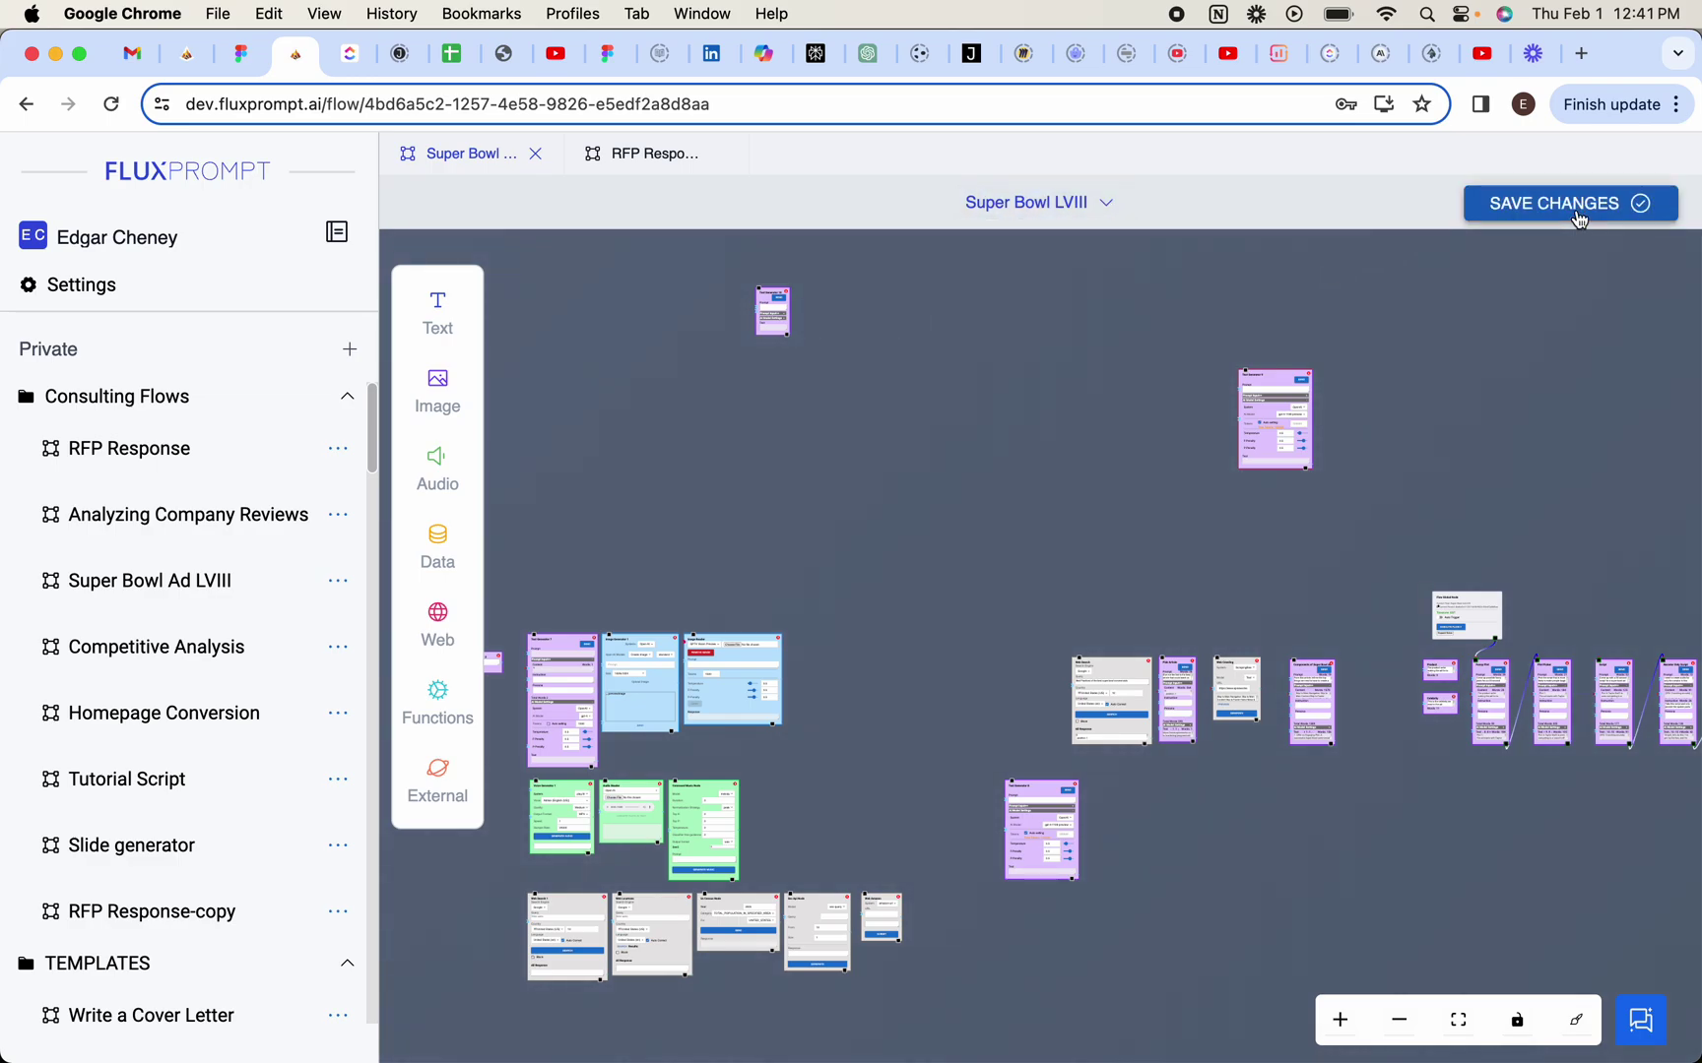